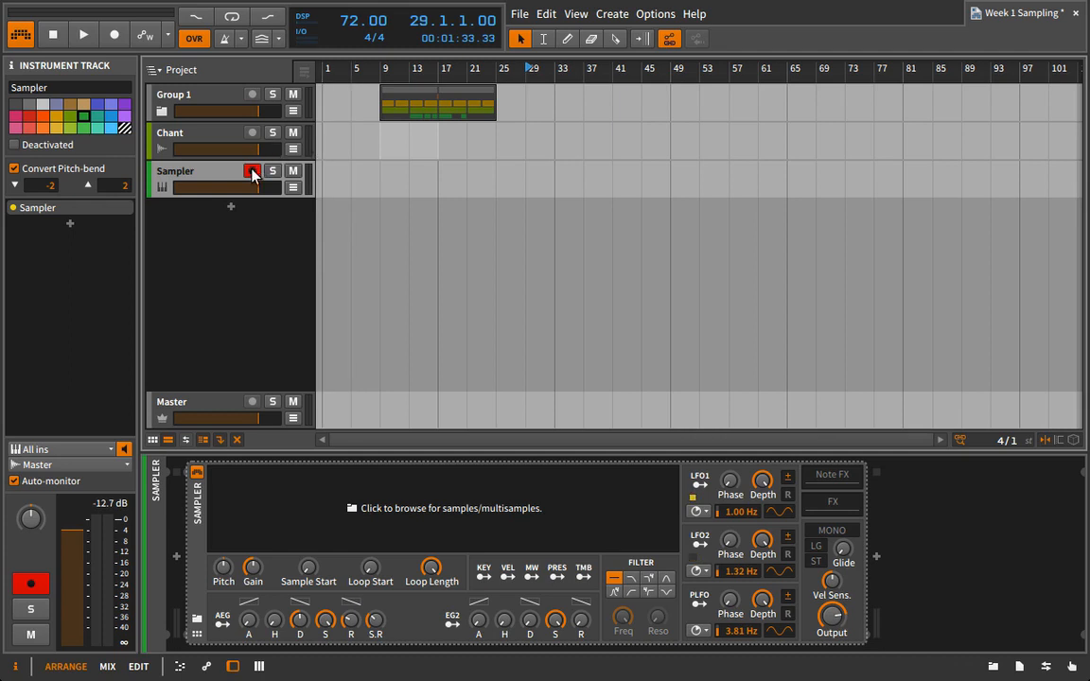
Set the play position to bar 9, then route Mono Input to the Chant track and arm it for recording
left_click(188, 132)
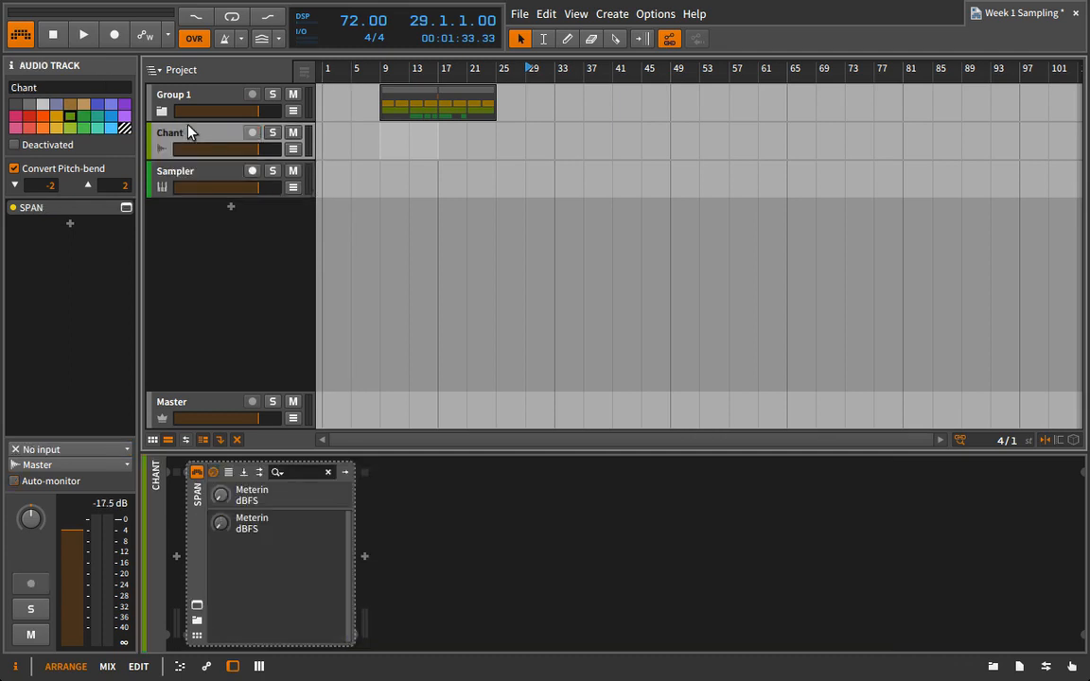
left_click(380, 68)
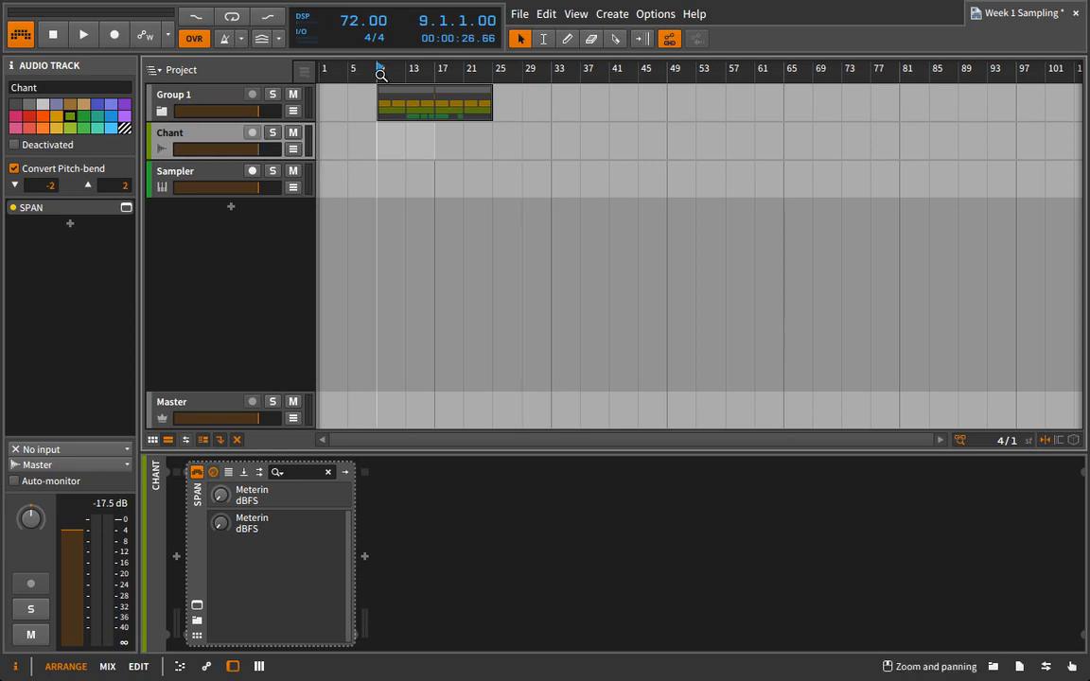
scroll(380, 72, "up", 4)
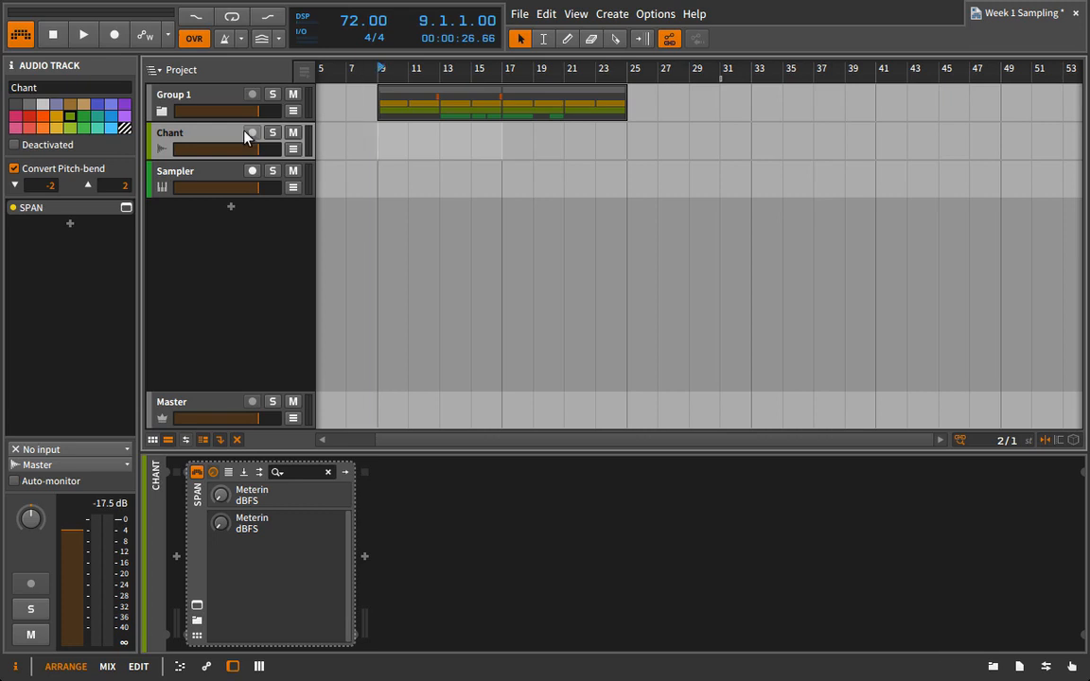
left_click(83, 451)
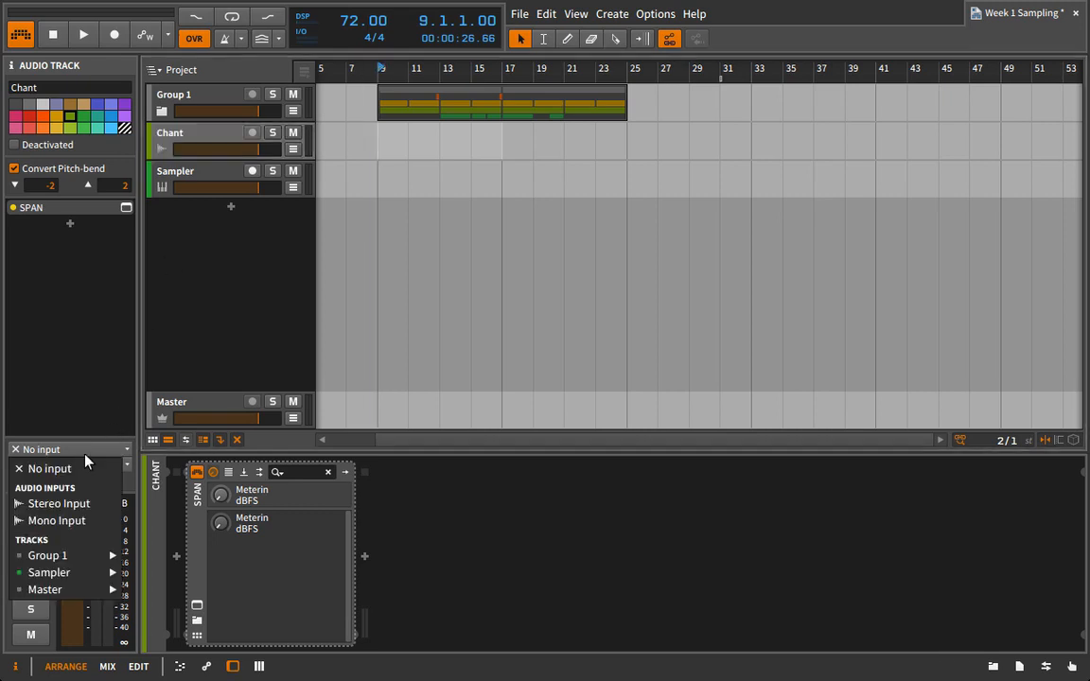
left_click(90, 519)
left_click(252, 134)
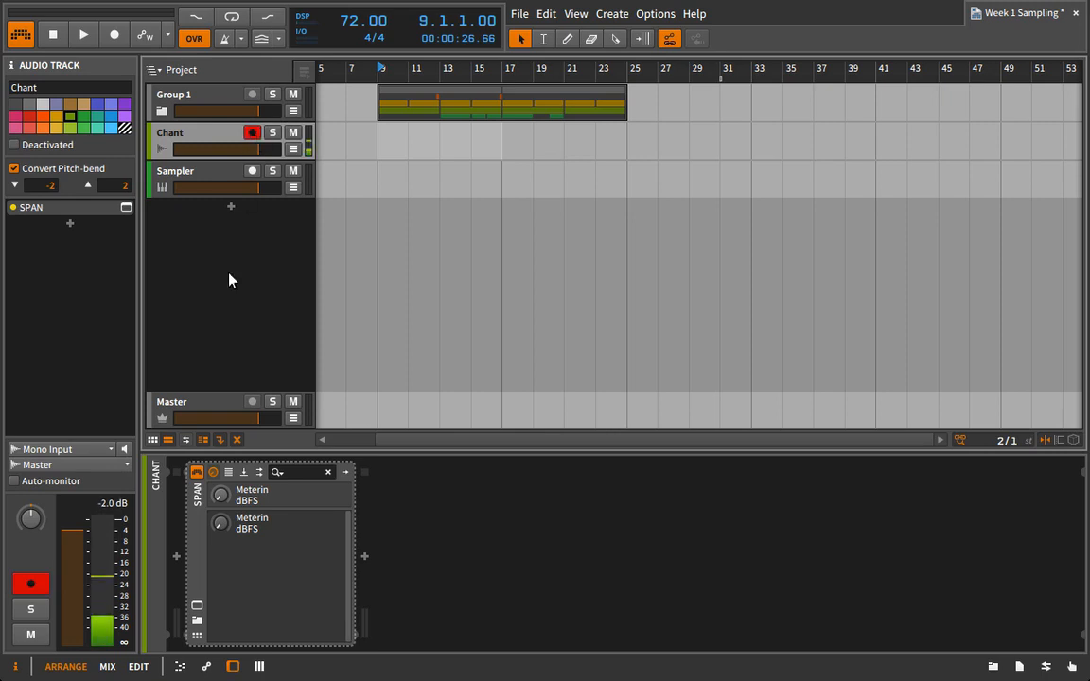
Record a take of about four bars on the Chant track, starting from bar 9
left_click(114, 35)
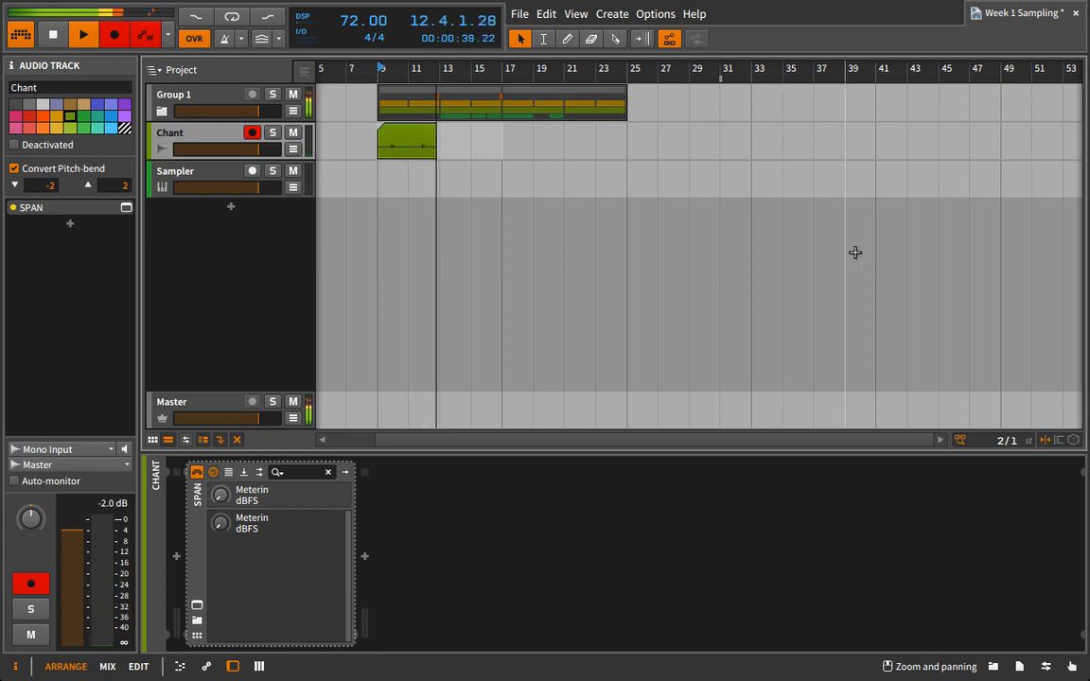
key("space")
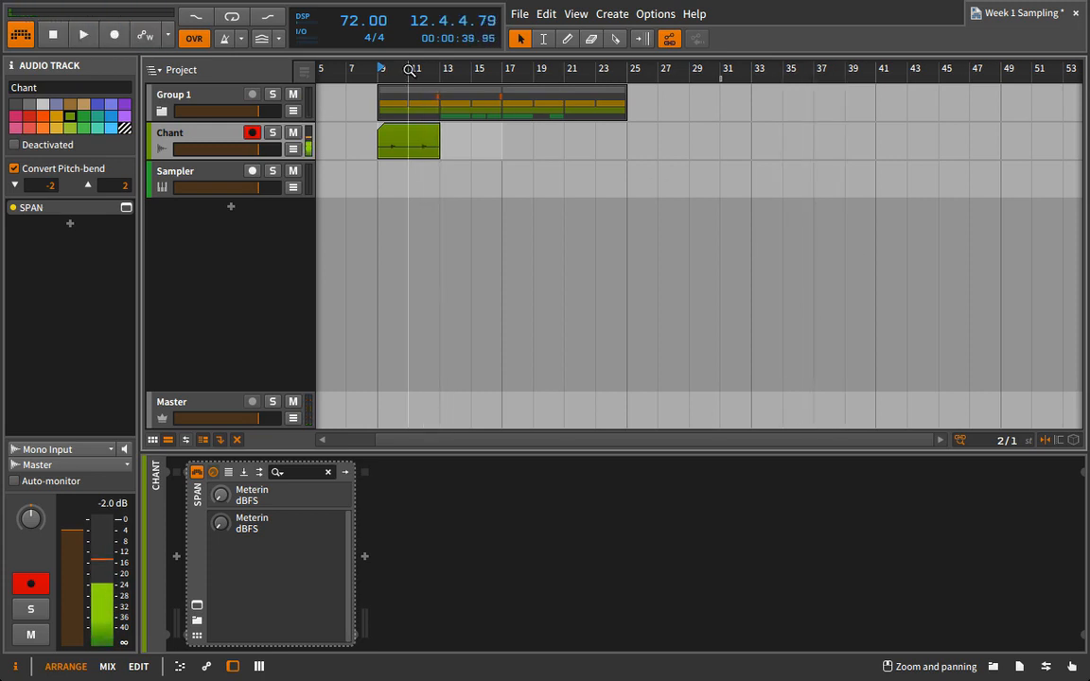
scroll(392, 133, "up", 5)
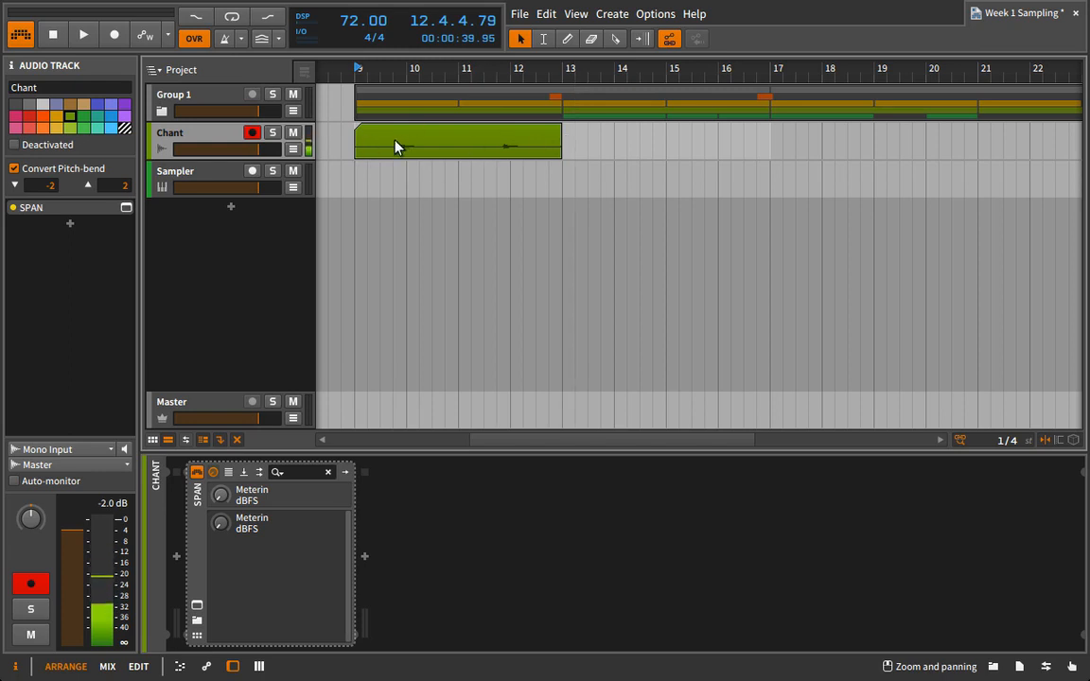
Disarm the Chant track and set its input to No input
left_click(252, 132)
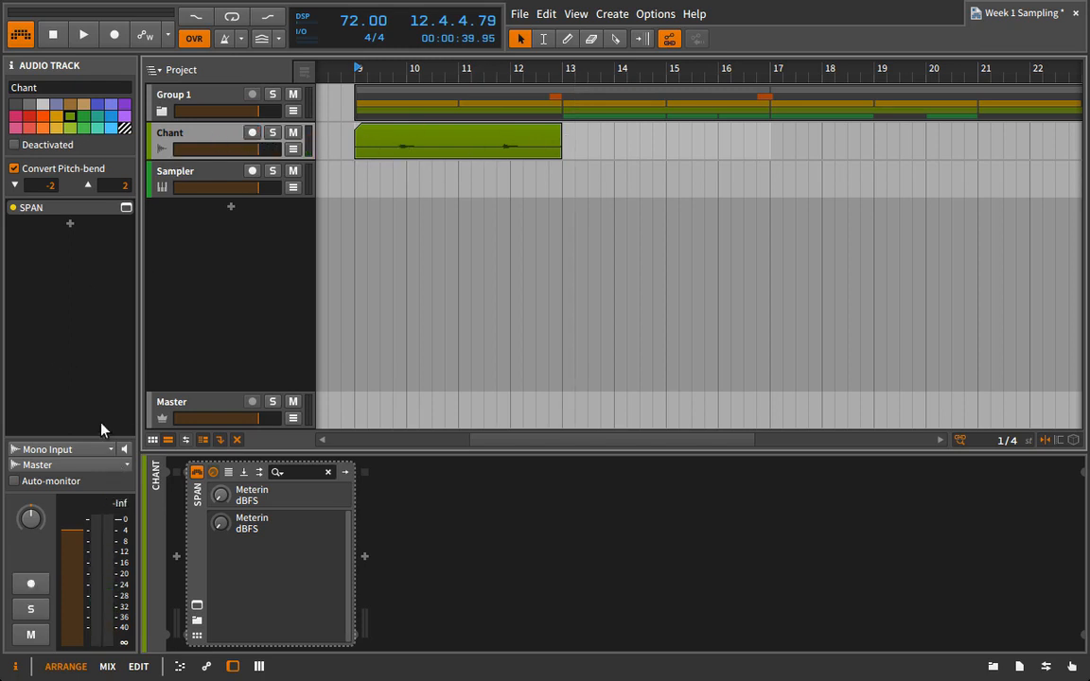
left_click(84, 452)
left_click(80, 466)
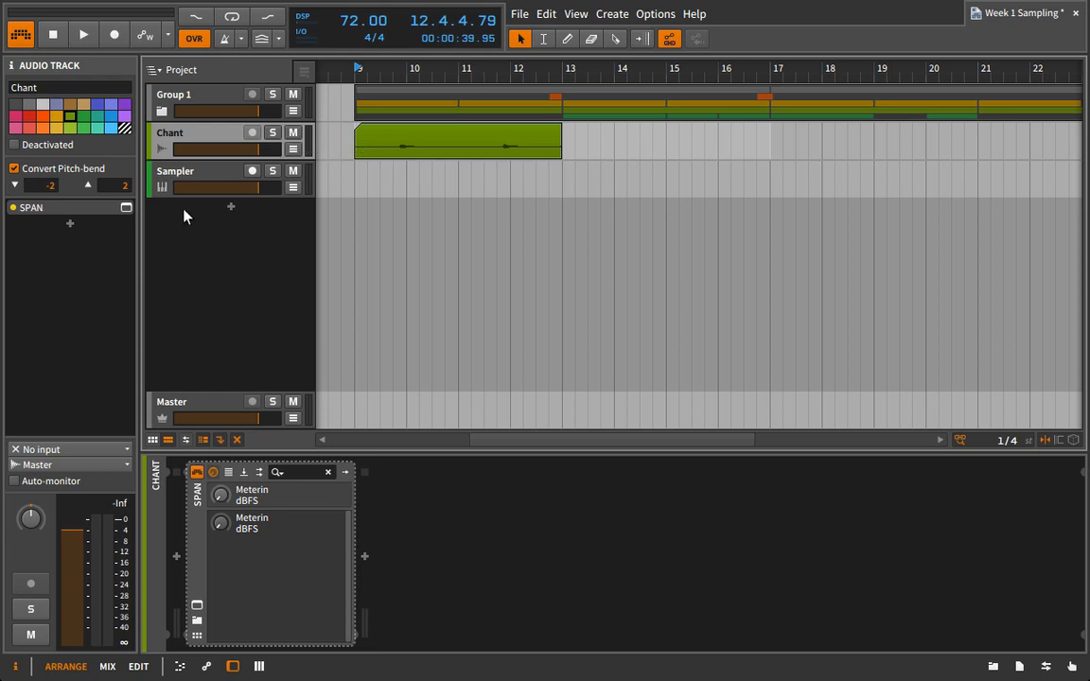
Solo the Chant track and listen to both sounds in the recorded clip, starting from bar 9 and from just before bar 12
left_click(203, 181)
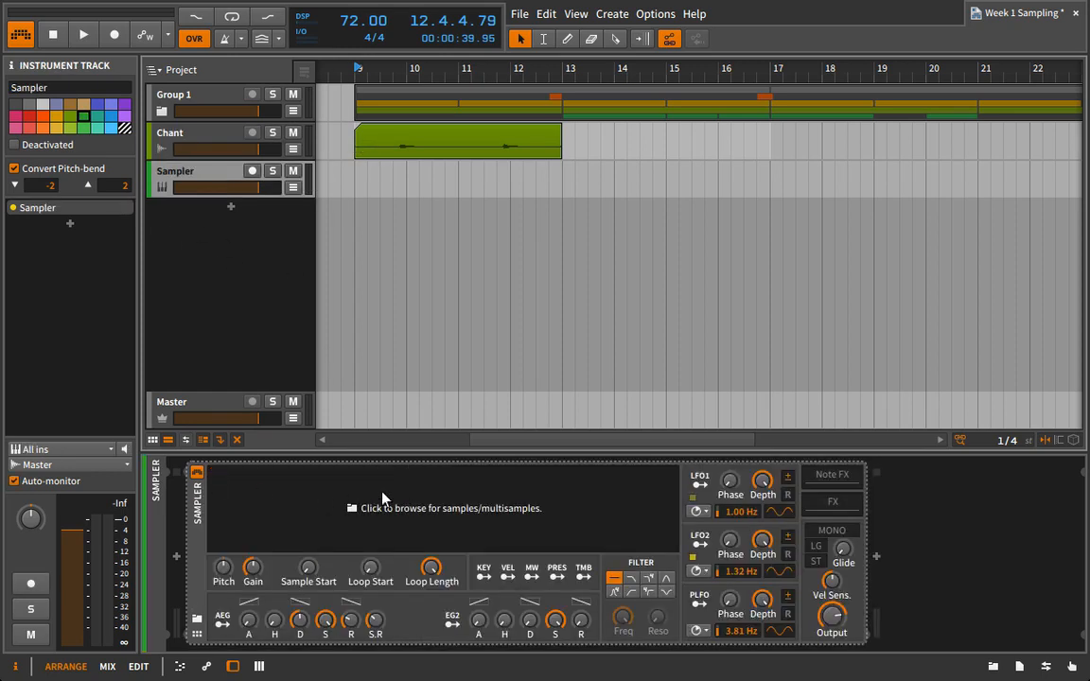
left_click(267, 138)
key("space")
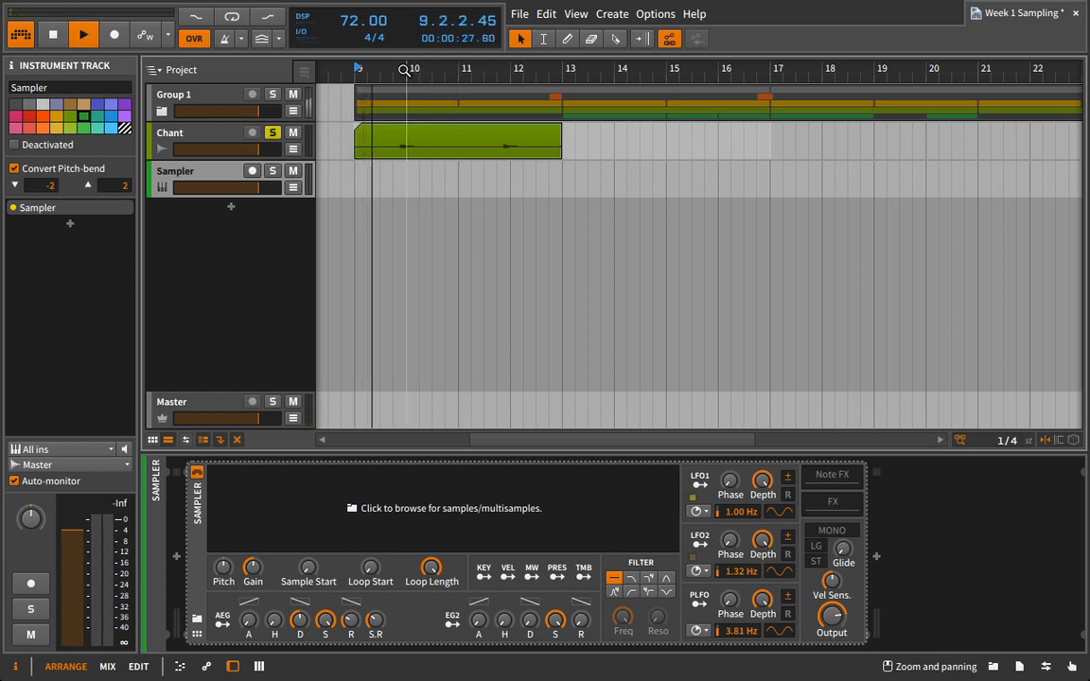
left_click_drag(401, 70, 383, 106)
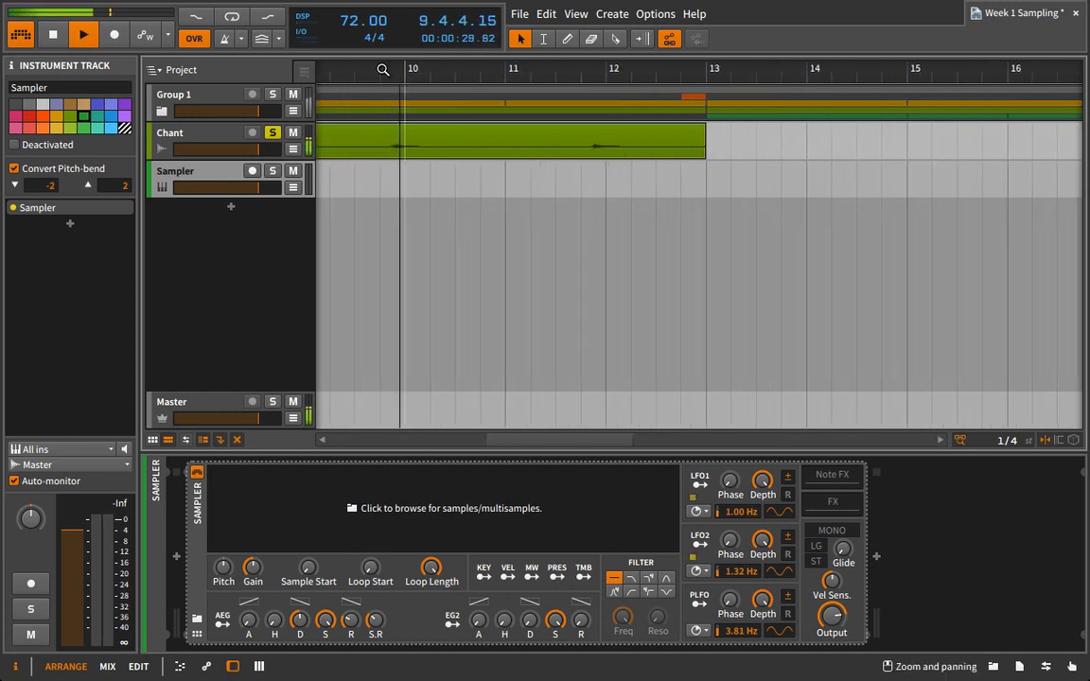
left_click(588, 70)
key("space")
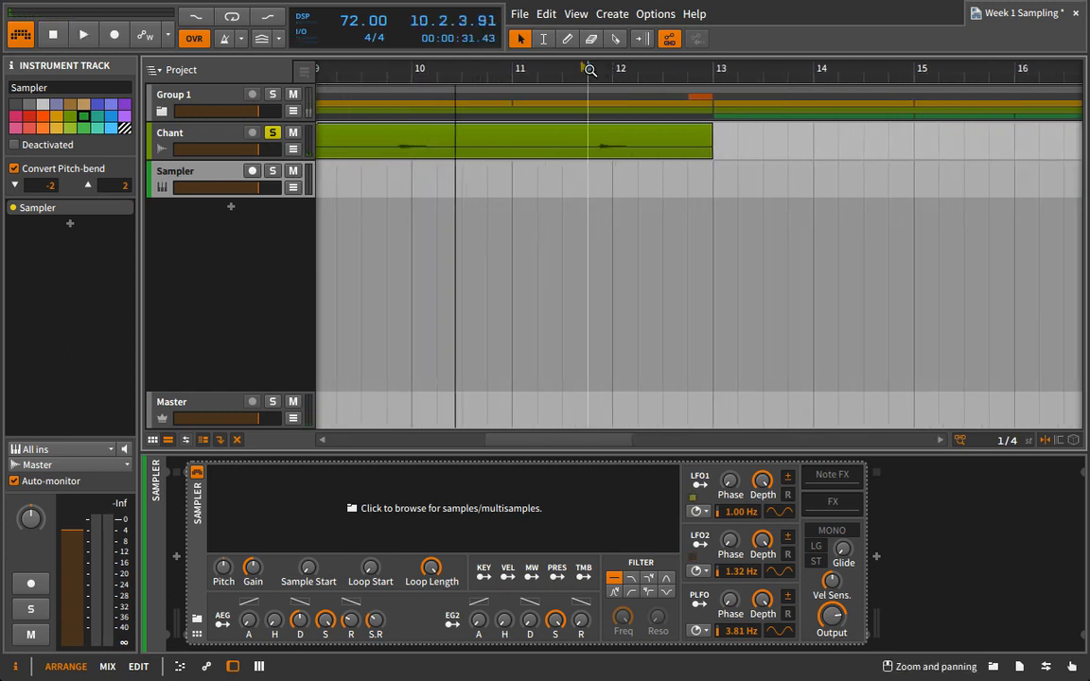
key("space")
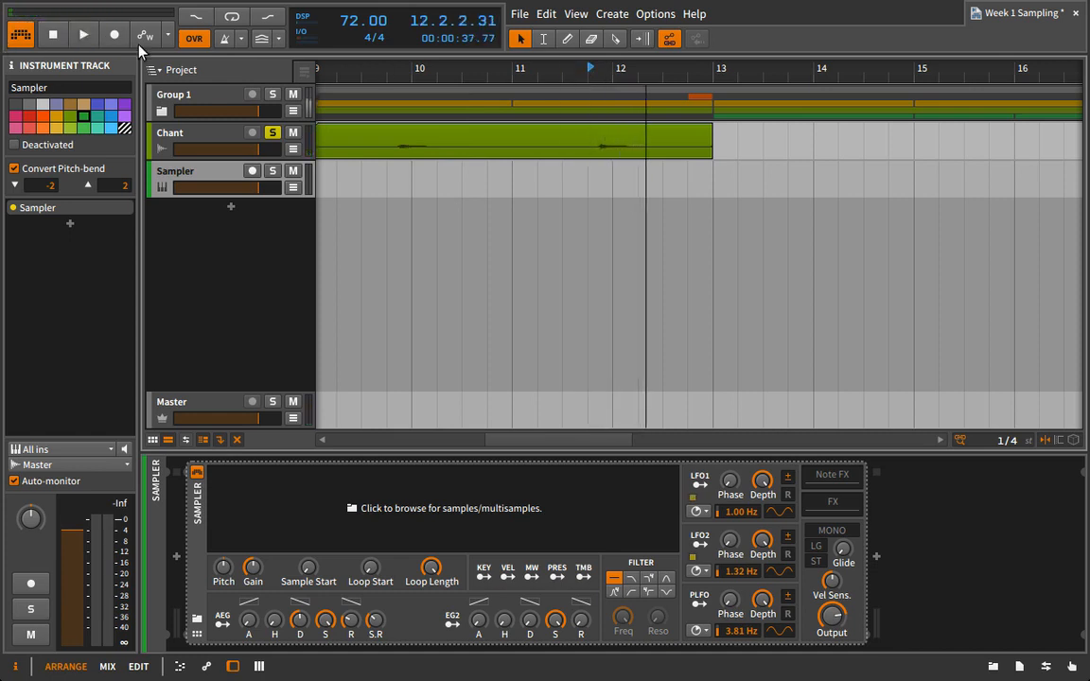
Split the Chant clip with the Knife tool at 11.4.1, just before the second recorded sound
left_click(615, 38)
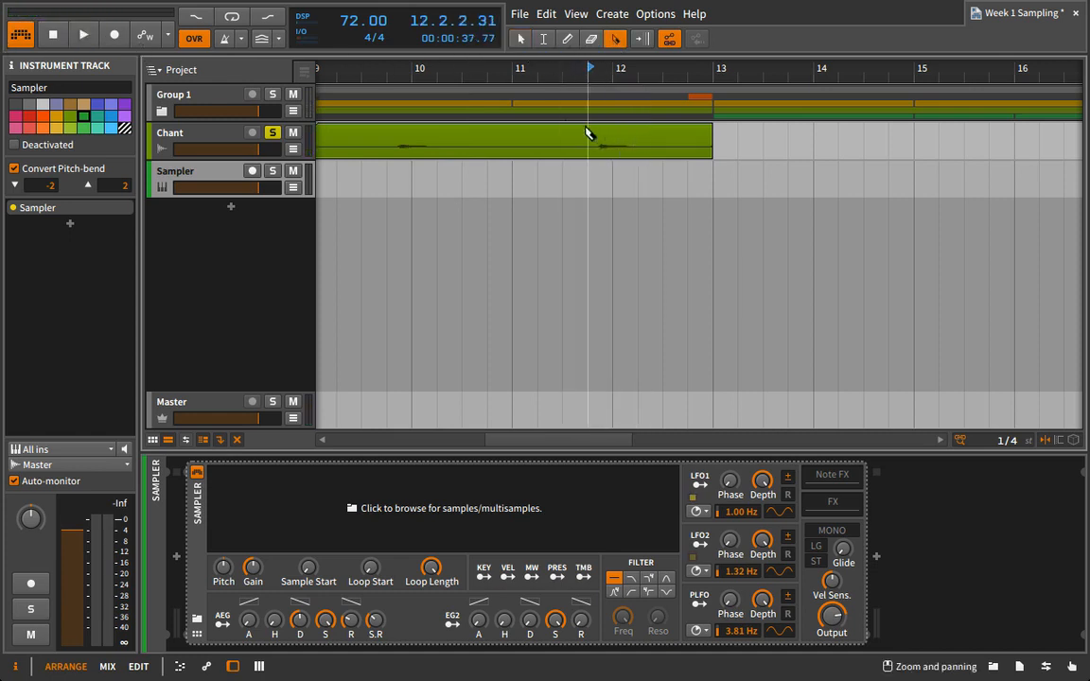
left_click(588, 135)
left_click_drag(584, 68, 539, 106)
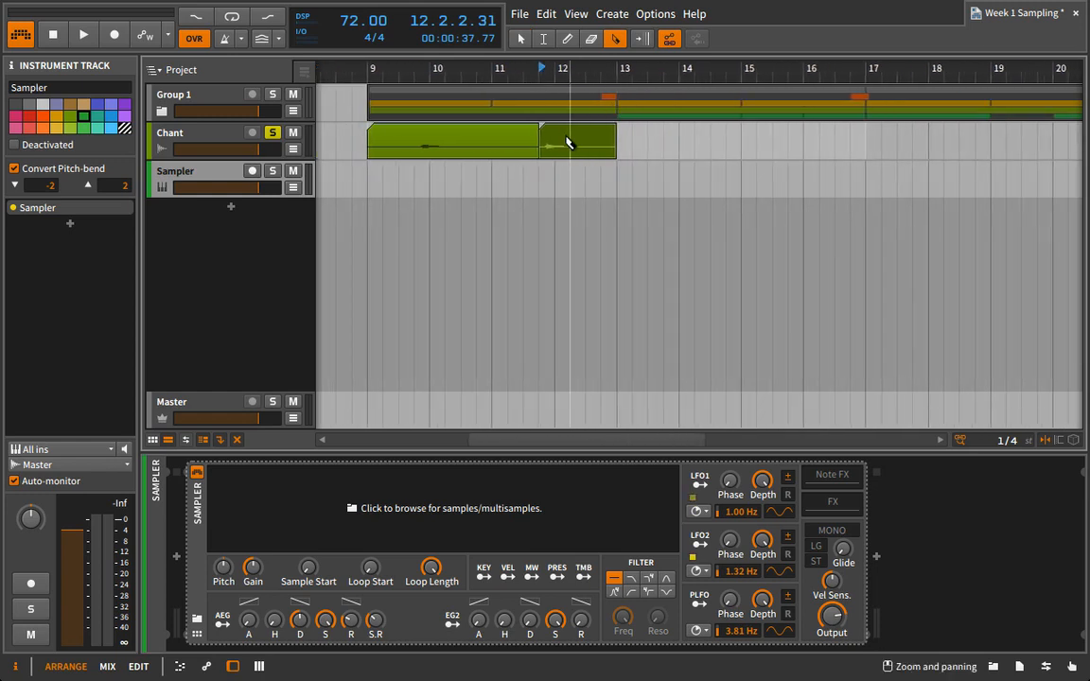
Copy the second Chant clip piece to an empty part of the timeline, placing it at 27.1.1
left_click(520, 39)
left_click(577, 142)
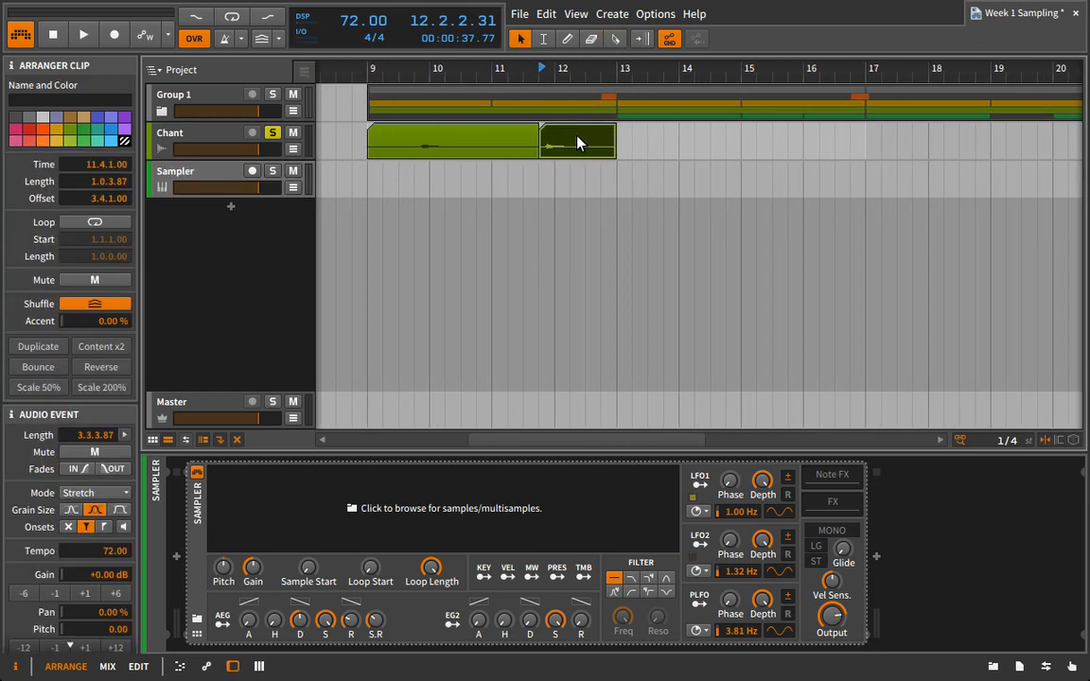
left_click_drag(577, 139, 1016, 149, "alt")
left_click_drag(959, 73, 343, 67)
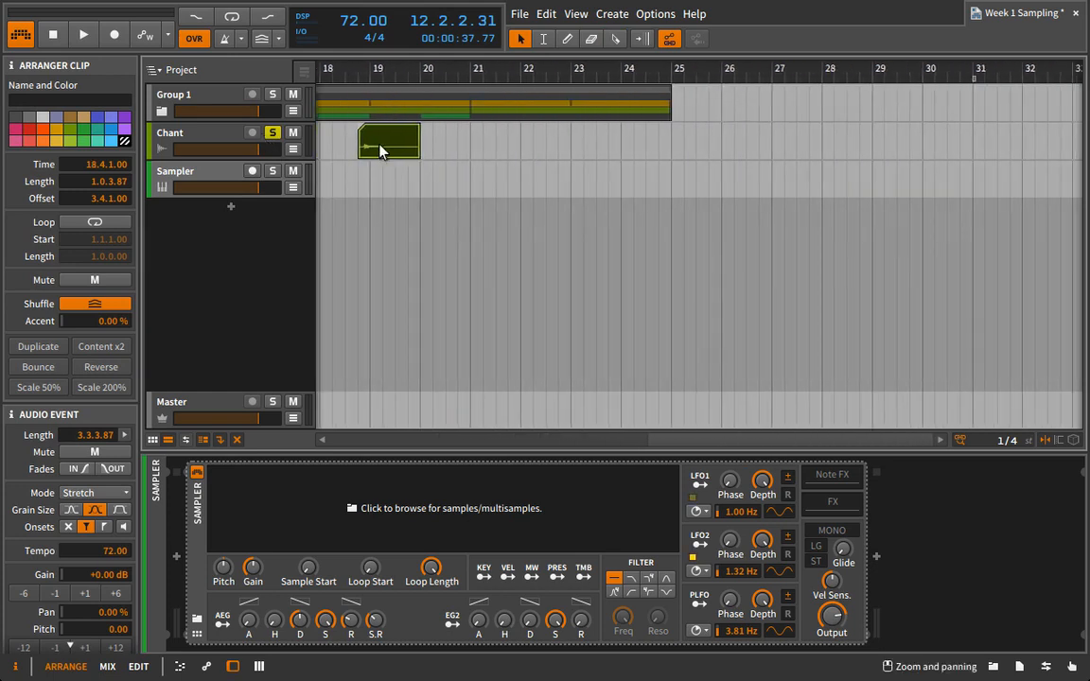
left_click_drag(381, 147, 795, 143)
left_click_drag(781, 66, 473, 80)
Load the Chant clip at bar 27 into the Sampler, arm the Sampler track and unsolo the Chant track
left_click_drag(509, 514, 497, 527)
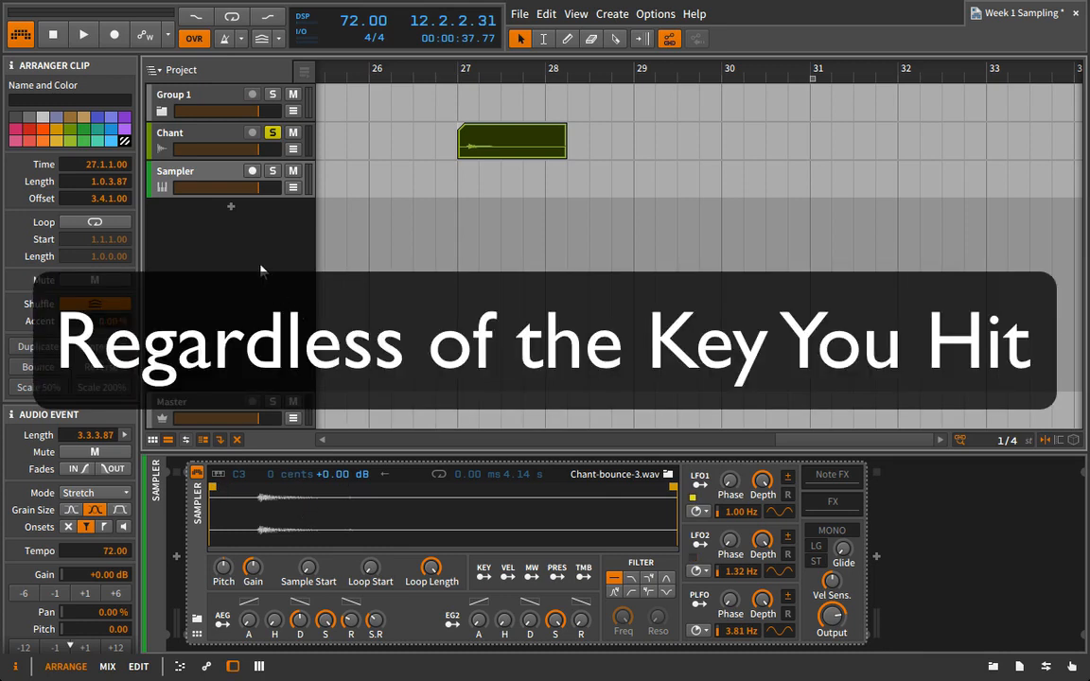
left_click(251, 171)
left_click(272, 133)
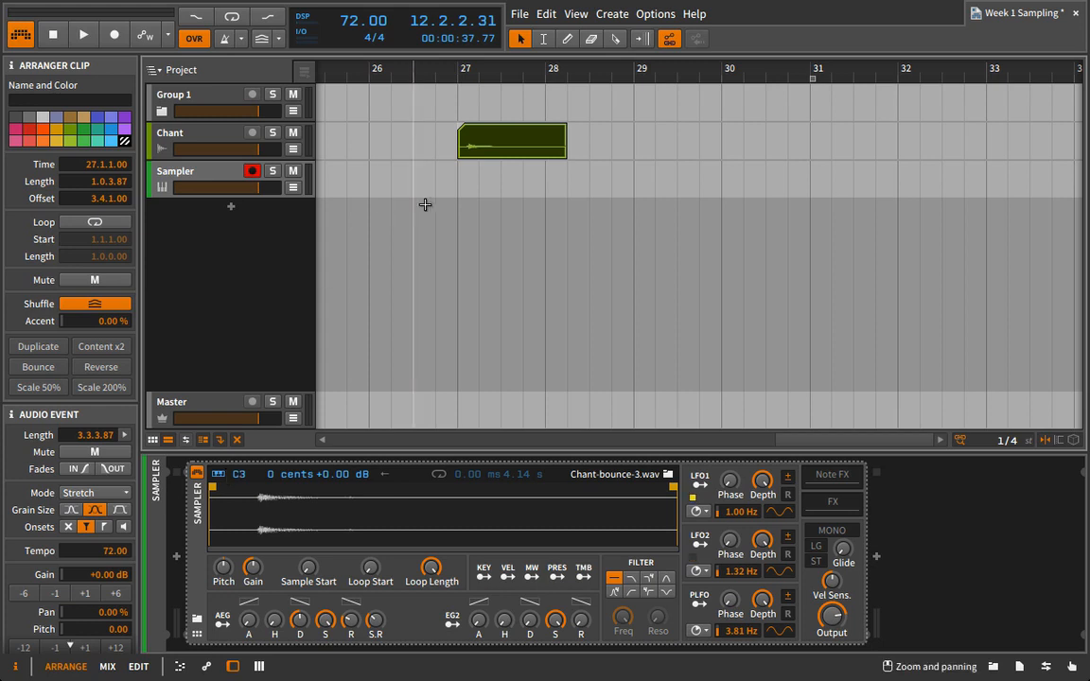
Look through the playback modes available for the Chant clip at bar 27
left_click(505, 151)
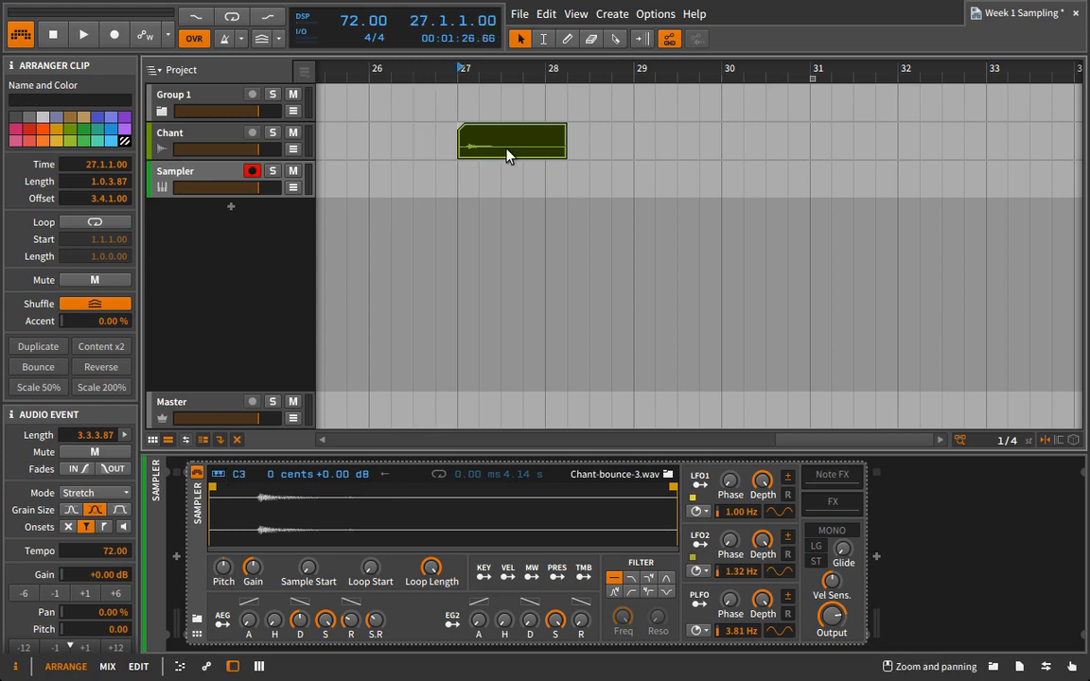
left_click(111, 491)
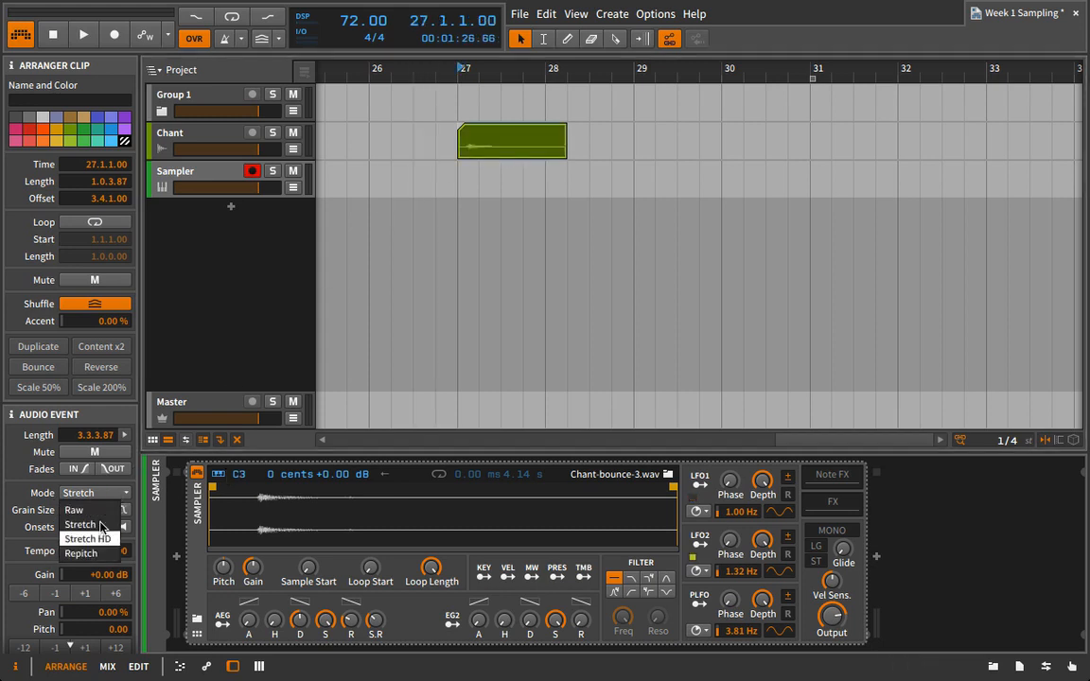
left_click(484, 186)
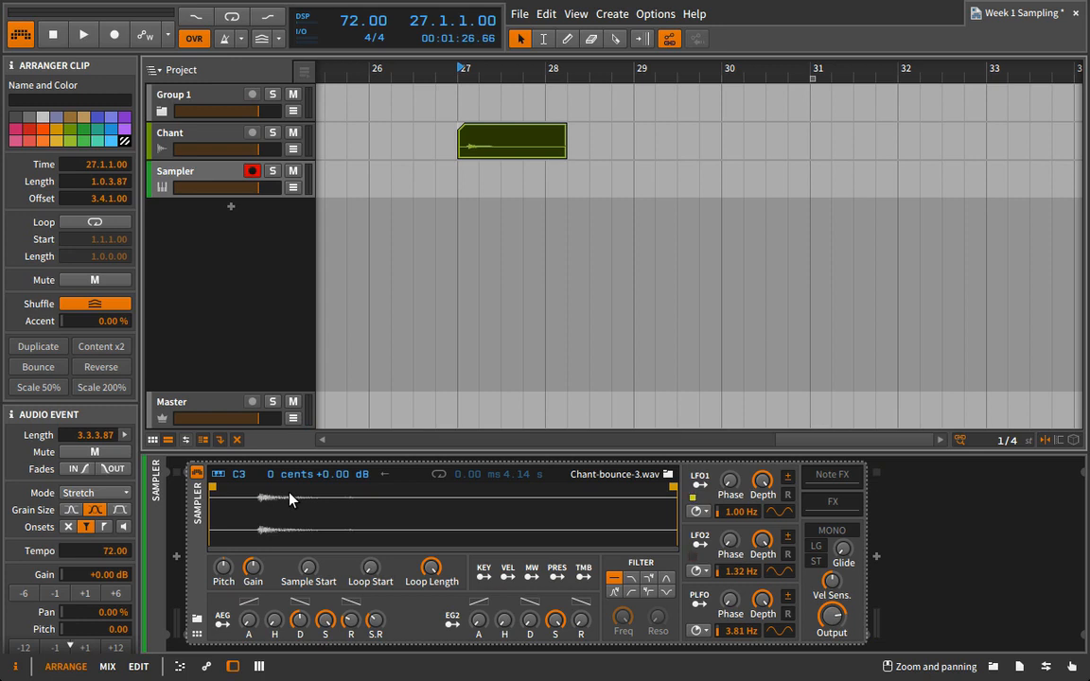
Clear the loaded sample from the Sampler device
right_click(333, 503)
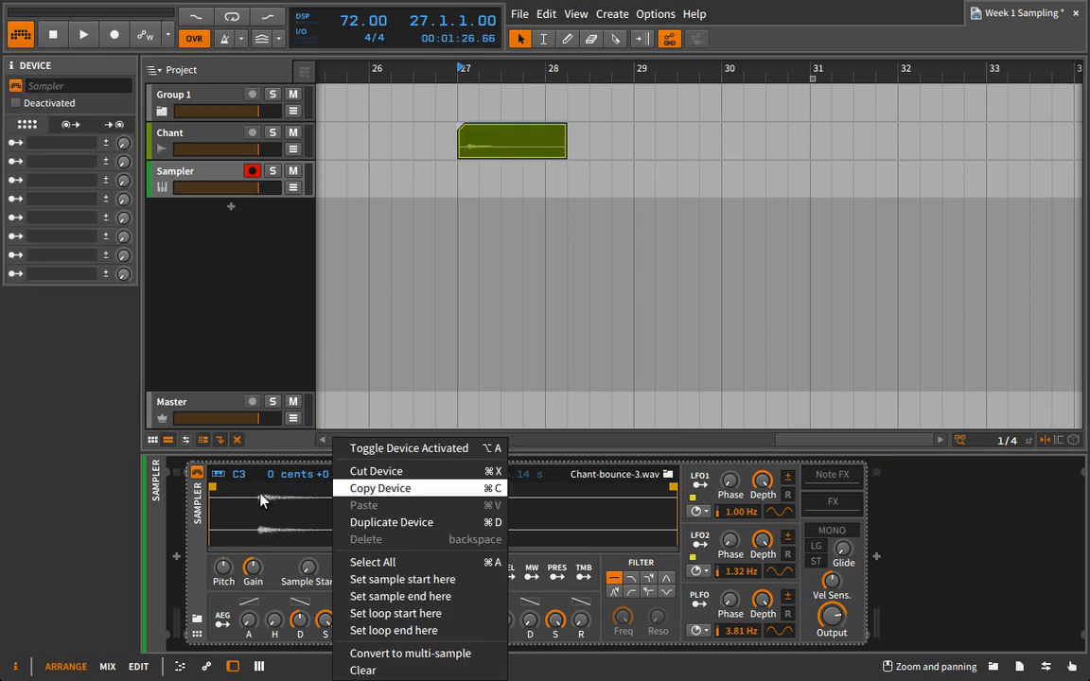
left_click(433, 671)
Open the Chant clip at bar 27 in the detail editor and consolidate it
double_click(484, 132)
right_click(484, 132)
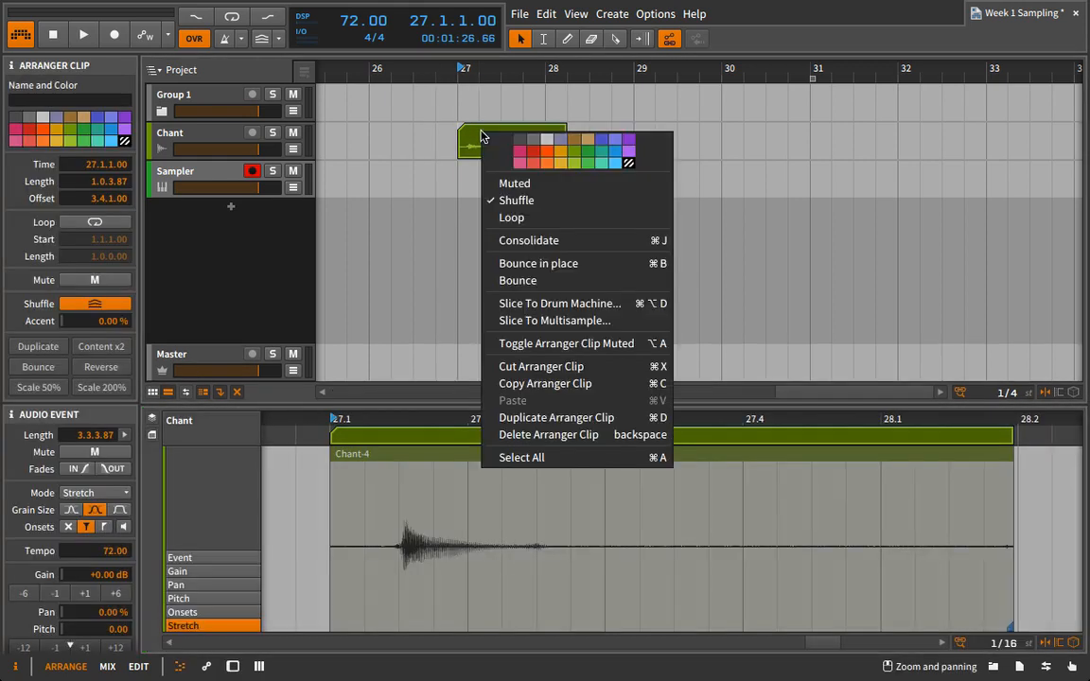
left_click(555, 240)
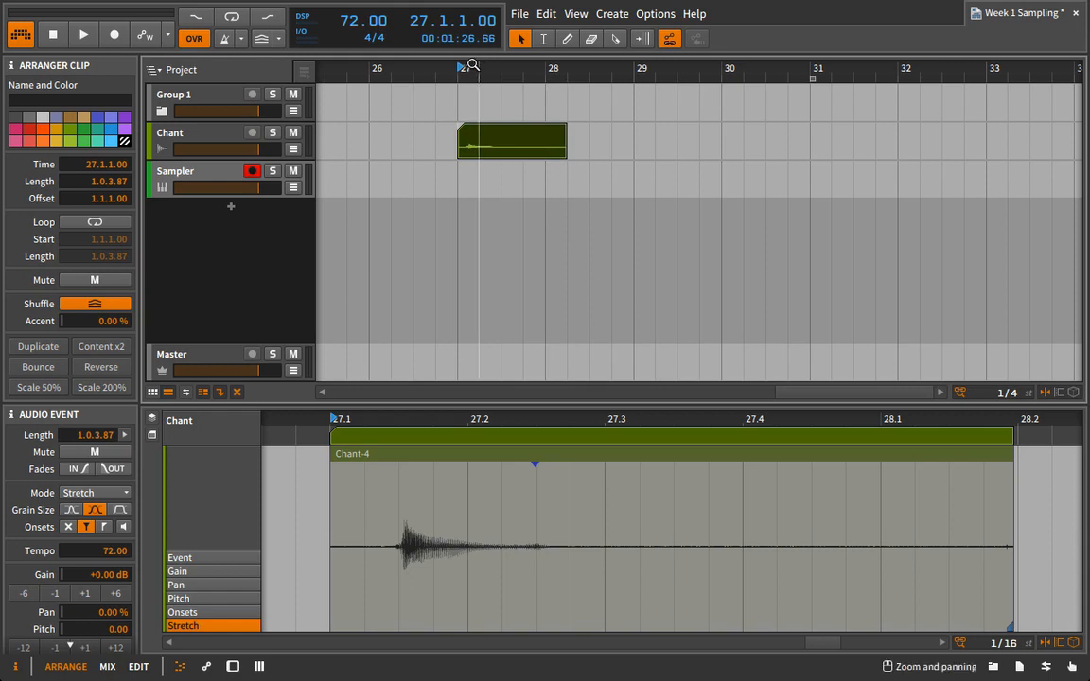
Lengthen the Chant clip at bar 27 to four bars, ending at bar 31
left_click_drag(473, 65, 474, 95)
left_click_drag(408, 94, 553, 127)
double_click(518, 141)
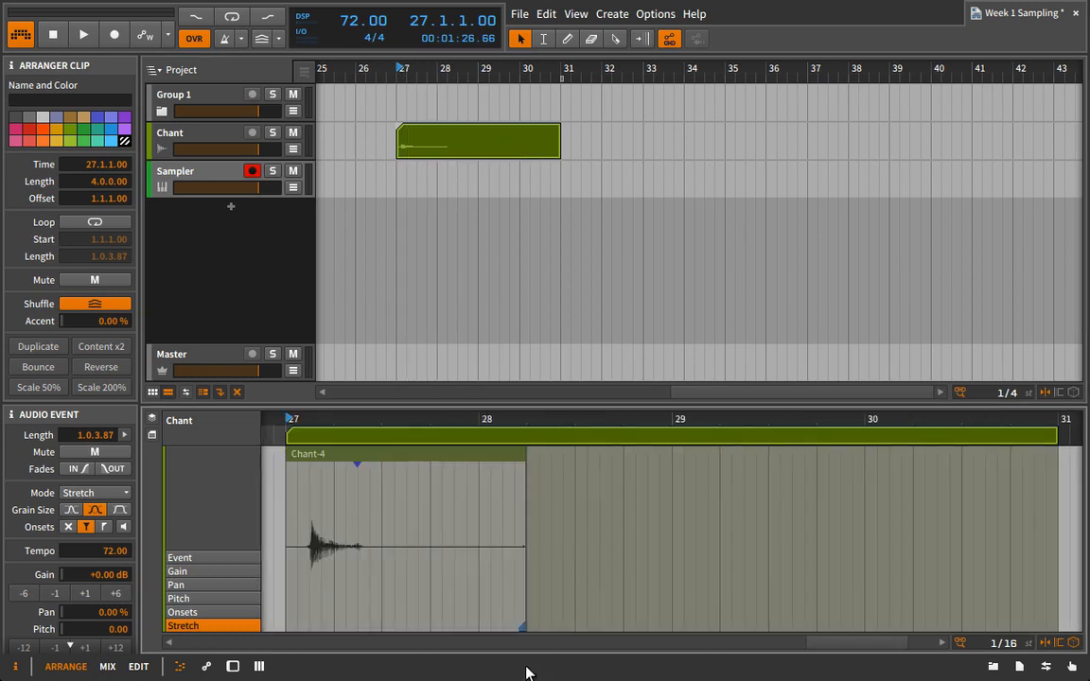
Stretch the audio event inside the clip to a length of 3.0.0.00 and play it back
left_click_drag(527, 625, 870, 603)
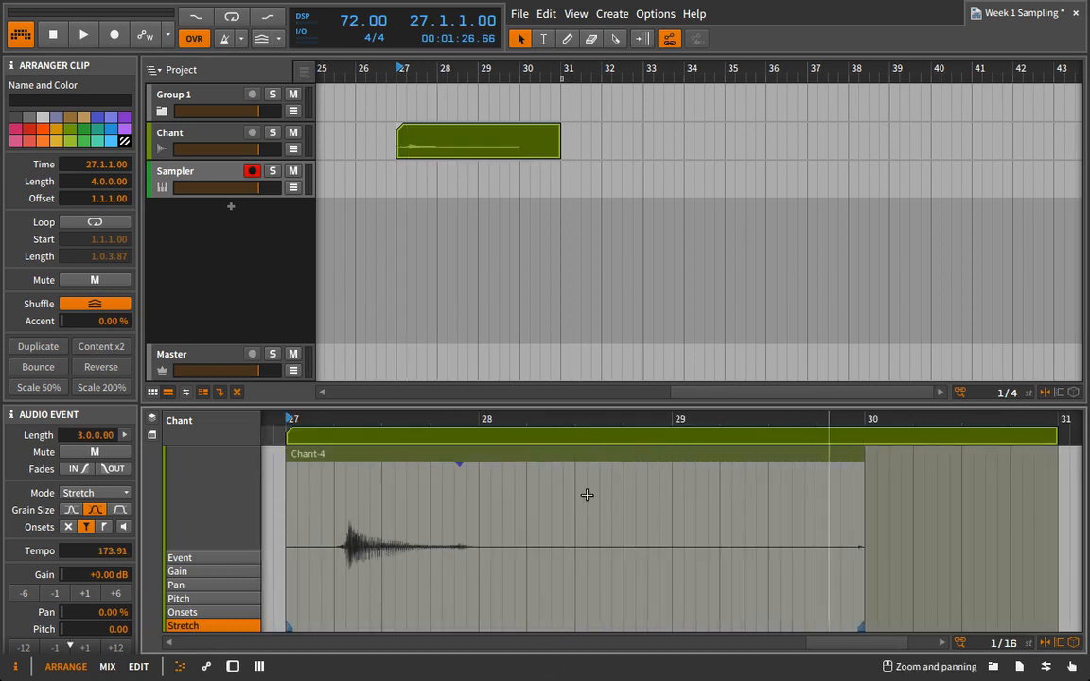
key("space")
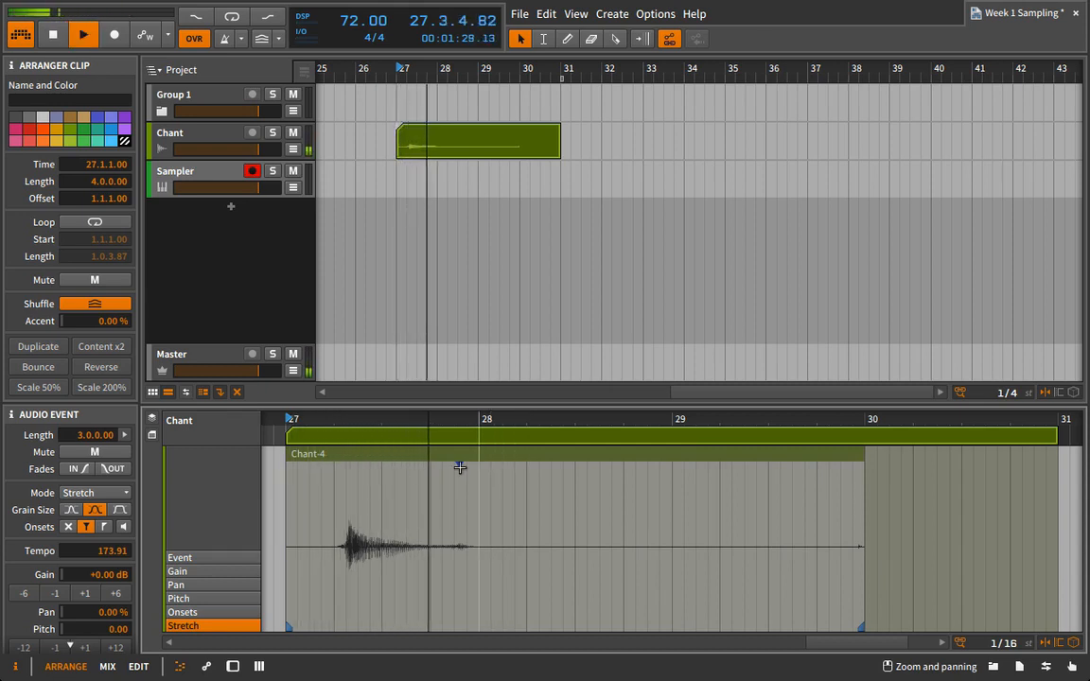
key("space")
Set the audio event's mode to Repitch and adjust its stretched length to 2.3.0.00 while listening
left_click(96, 493)
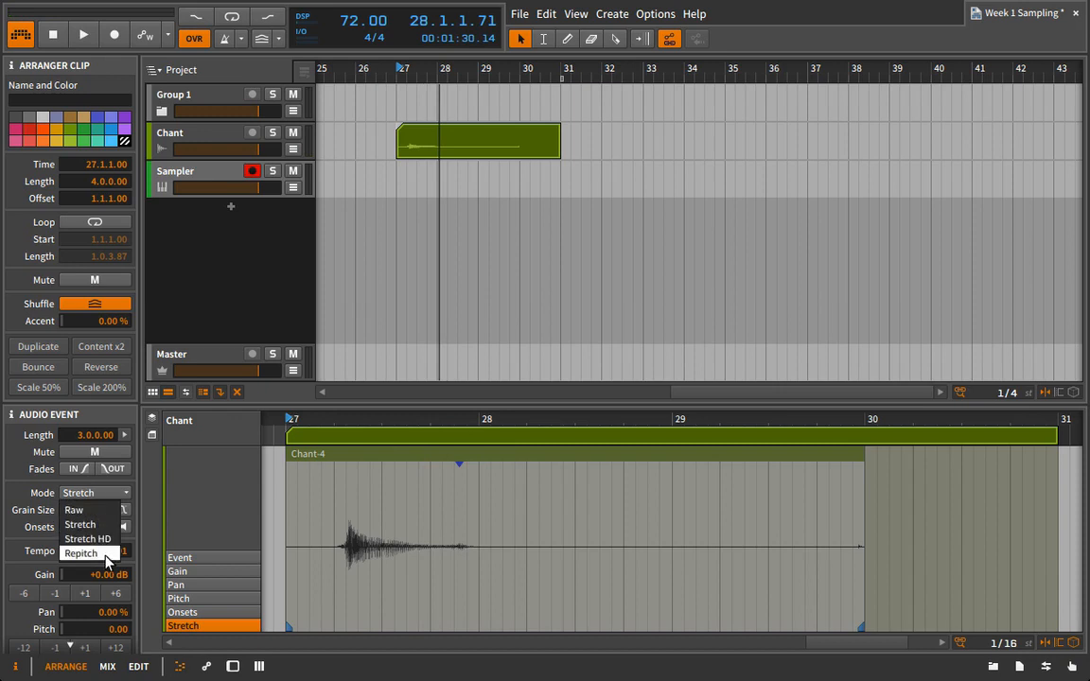
left_click(106, 558)
key("space")
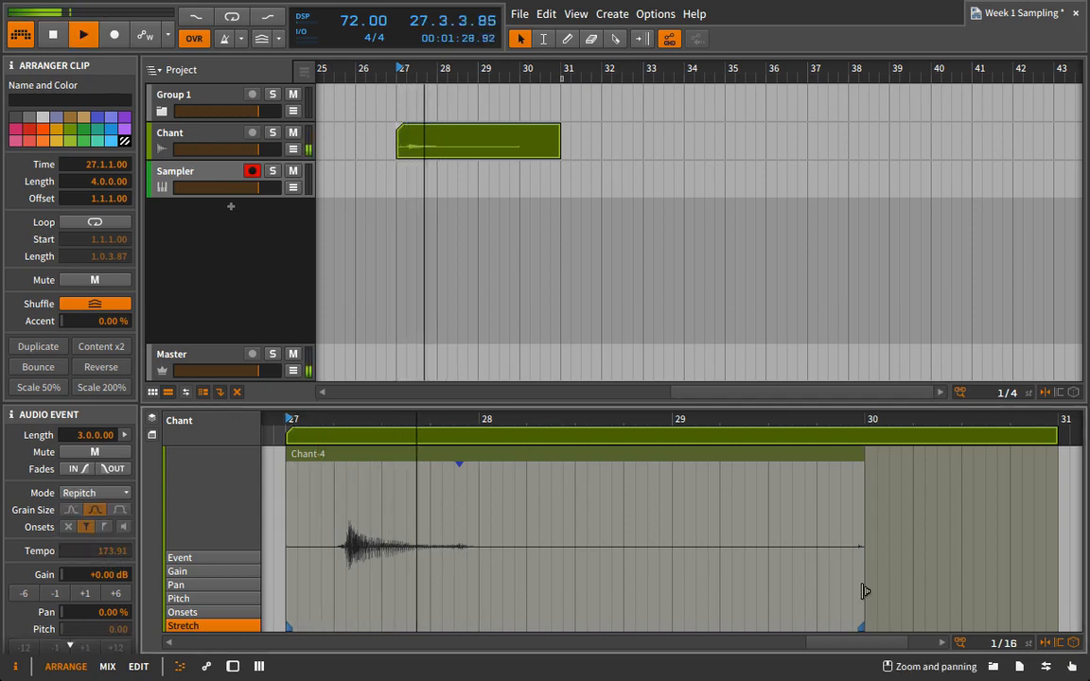
left_click_drag(864, 592, 811, 591)
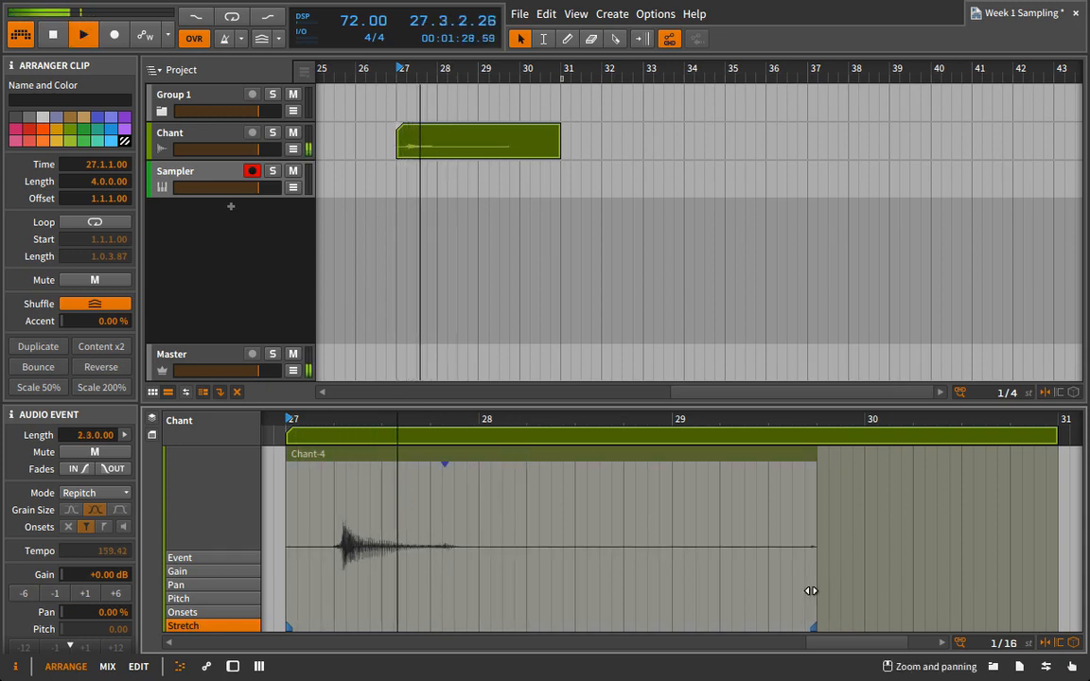
key("space")
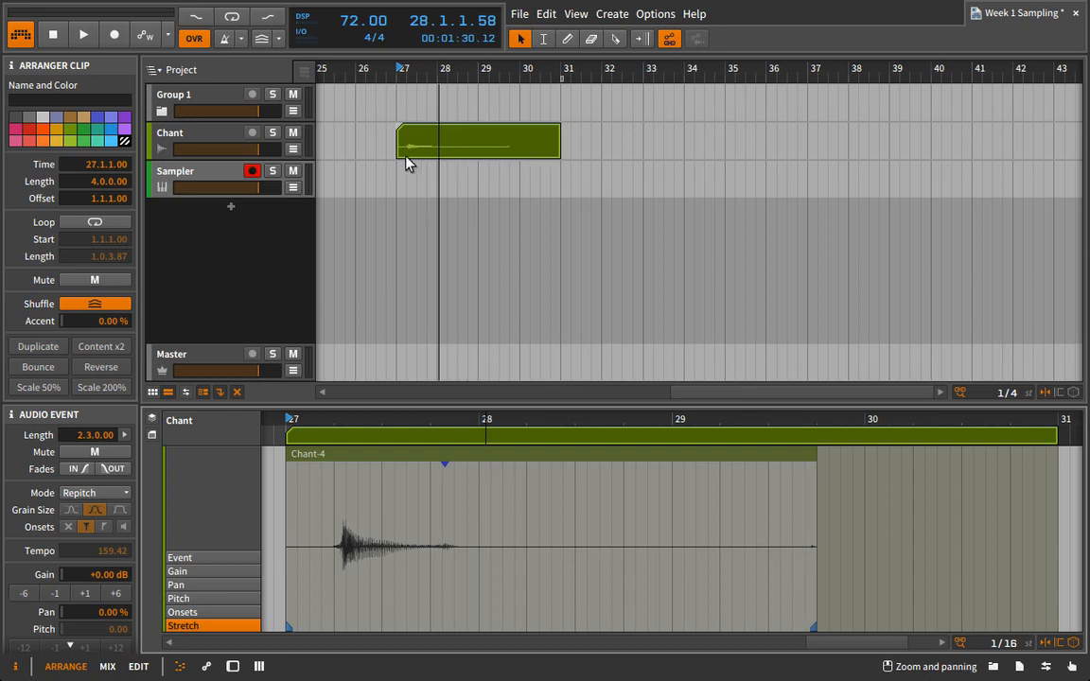
Bounce the Chant clip at bar 27 to a new audio track
left_click(445, 147)
right_click(446, 143)
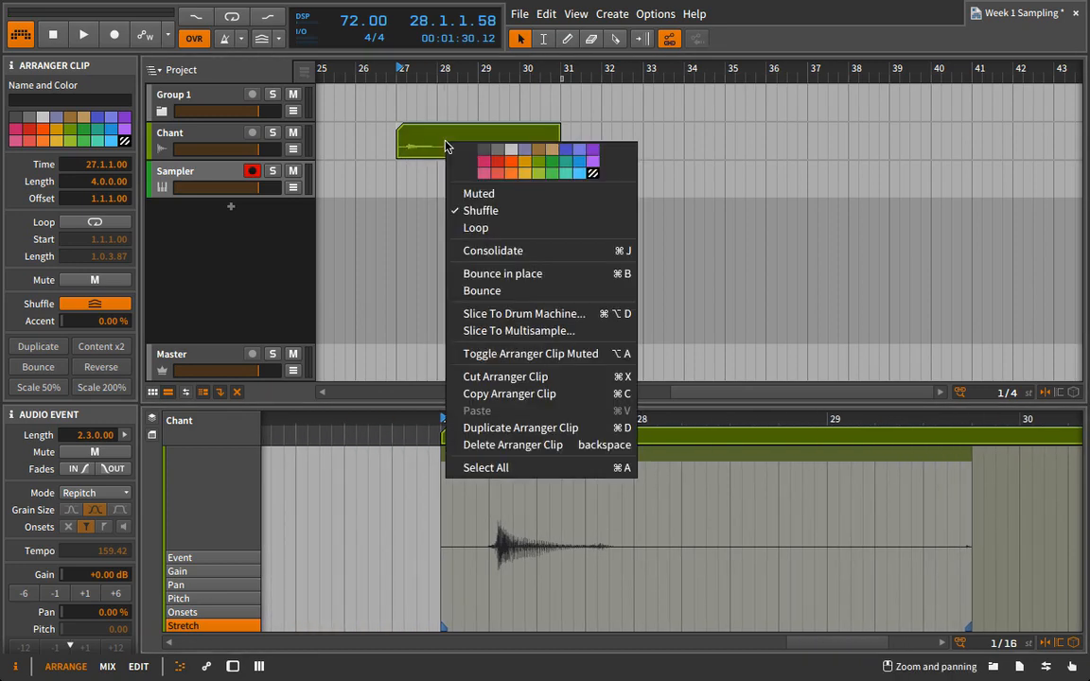
left_click(528, 289)
left_click(691, 482)
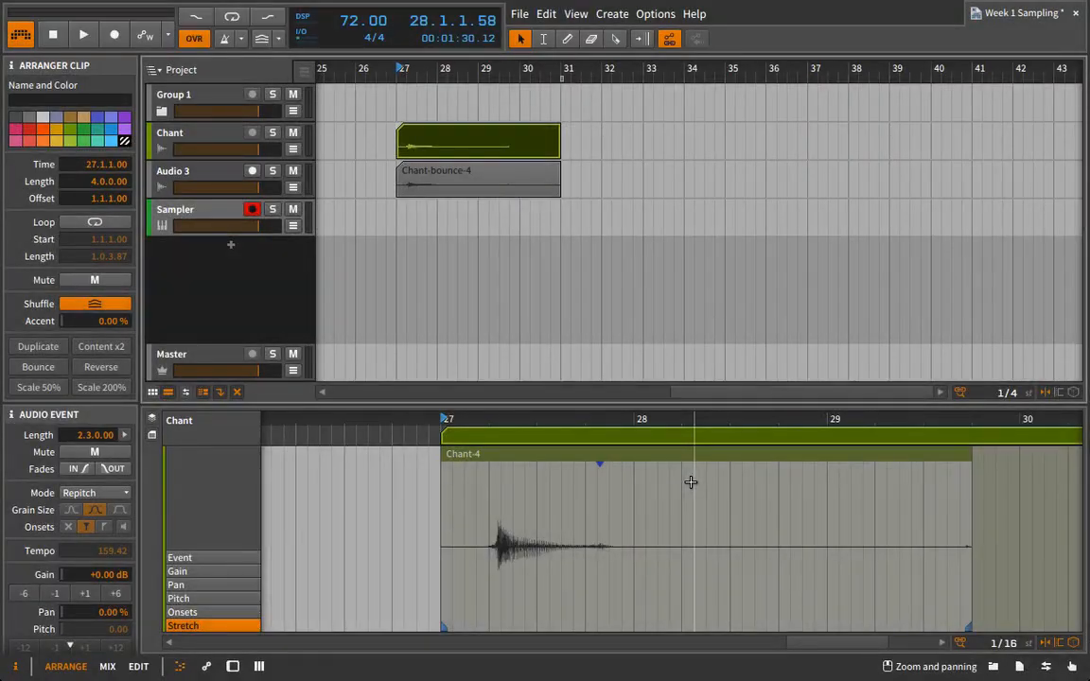
Check the bounced clip on the Audio 3 track and delete the original clip from the Chant track
left_click_drag(407, 70, 393, 58)
left_click(399, 194)
double_click(399, 194)
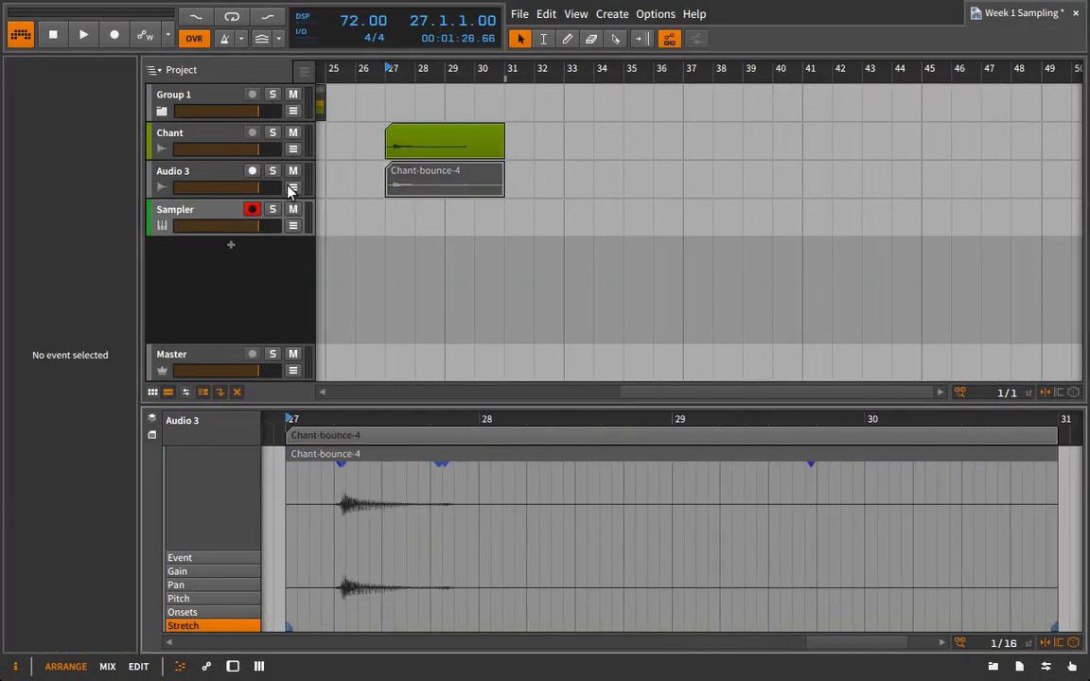
double_click(231, 180)
left_click(416, 179)
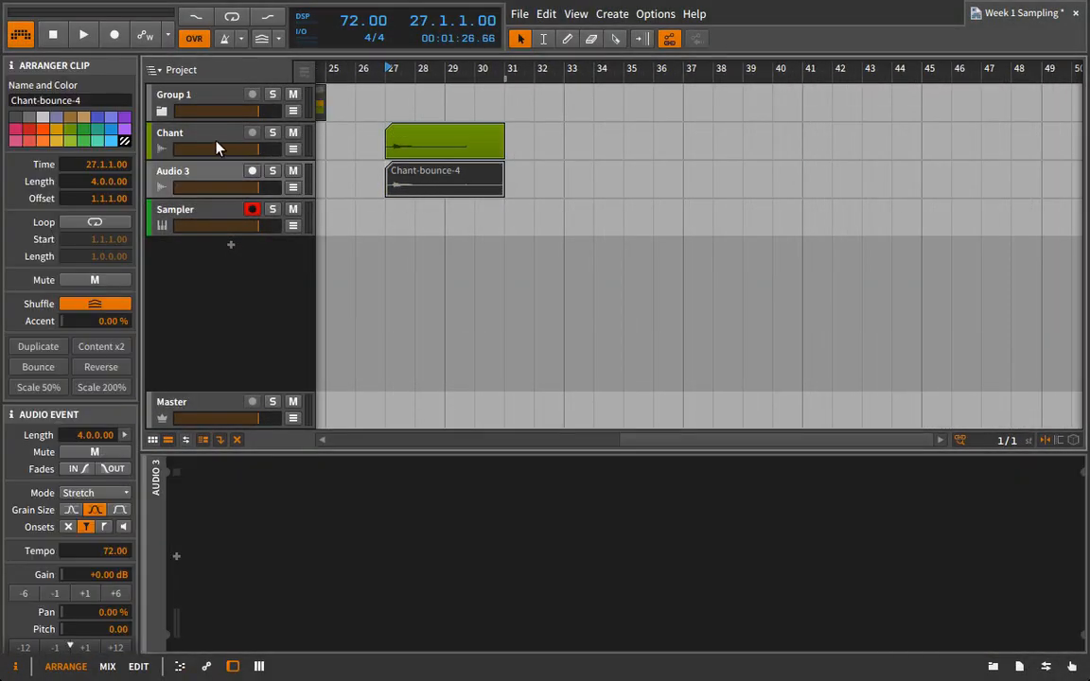
left_click(430, 142)
key("Delete")
Move the SPAN device from the Chant track to the Audio 3 track
double_click(432, 184)
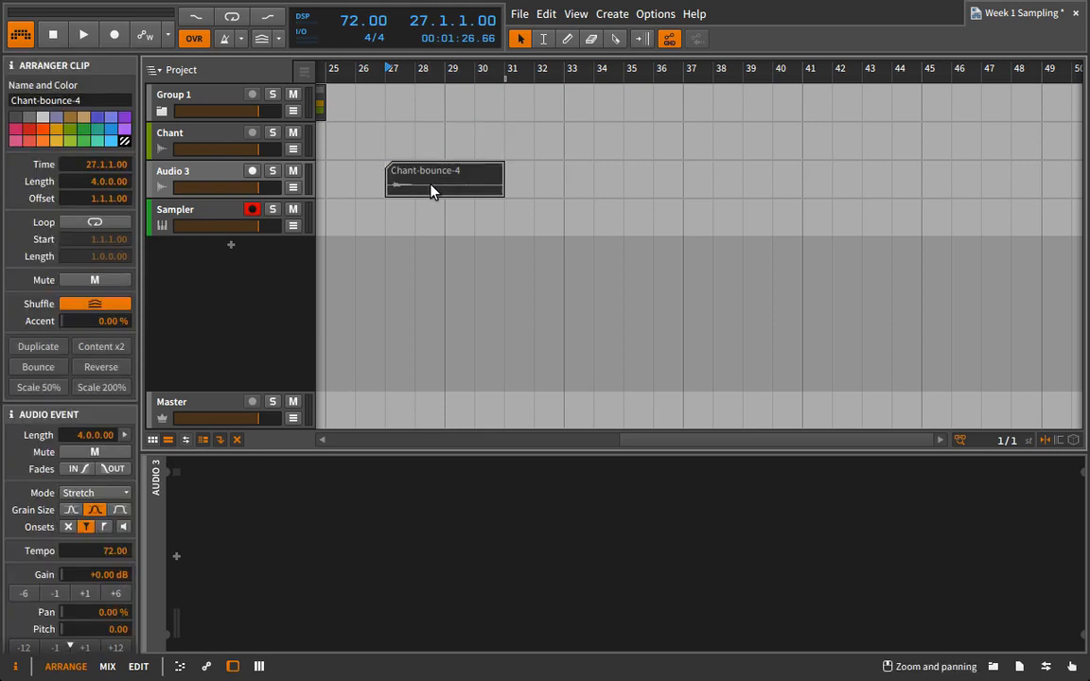
double_click(164, 131)
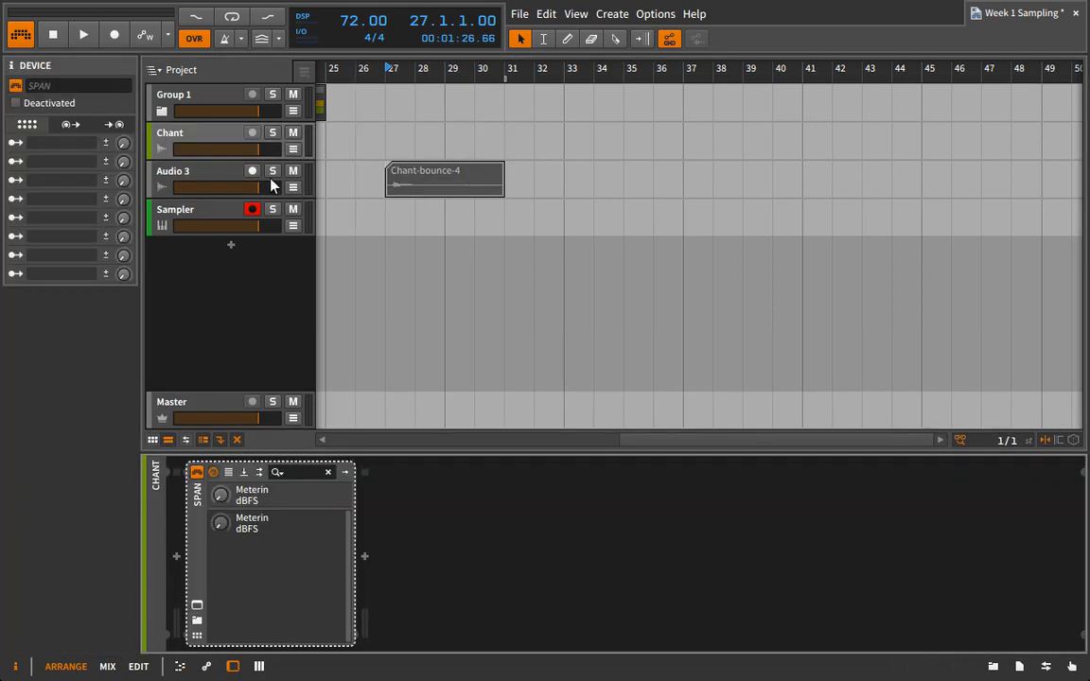
left_click_drag(189, 508, 197, 177)
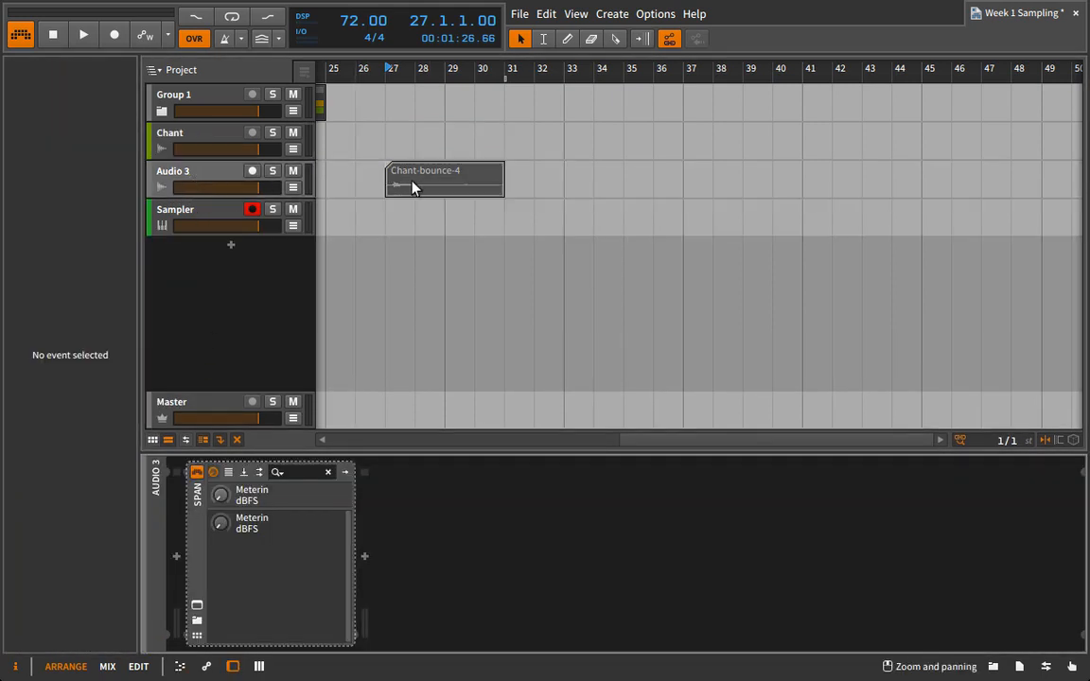
Play the Chant-bounce-4 clip and raise its audio event's pitch to 3.00 semitones
double_click(438, 183)
left_click(202, 176)
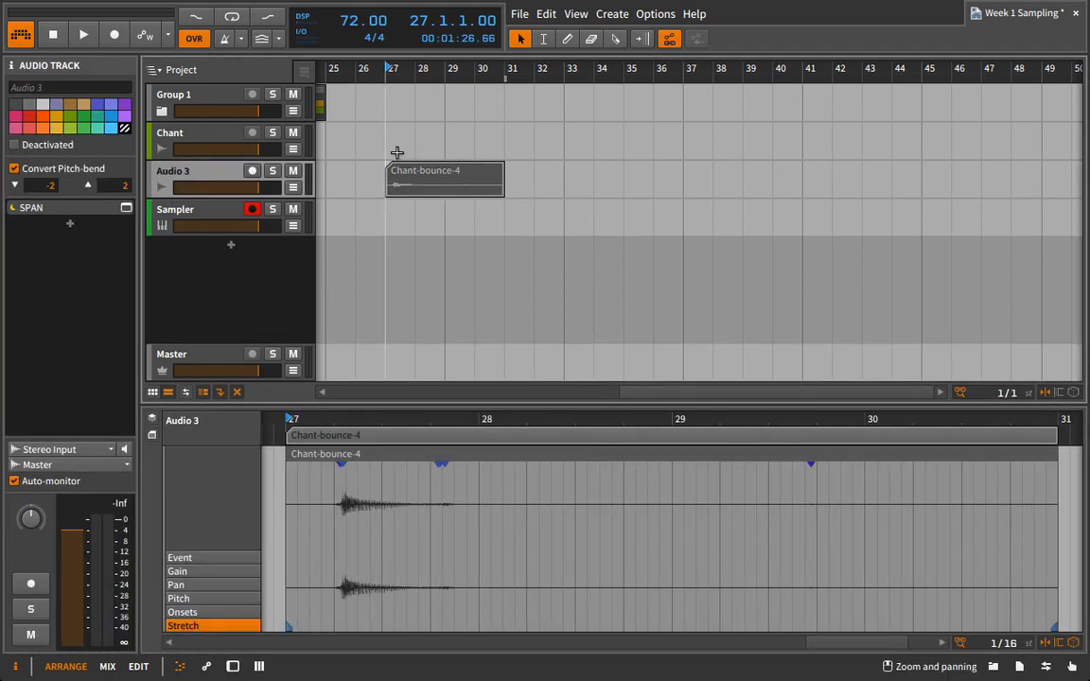
key("space")
left_click(440, 174)
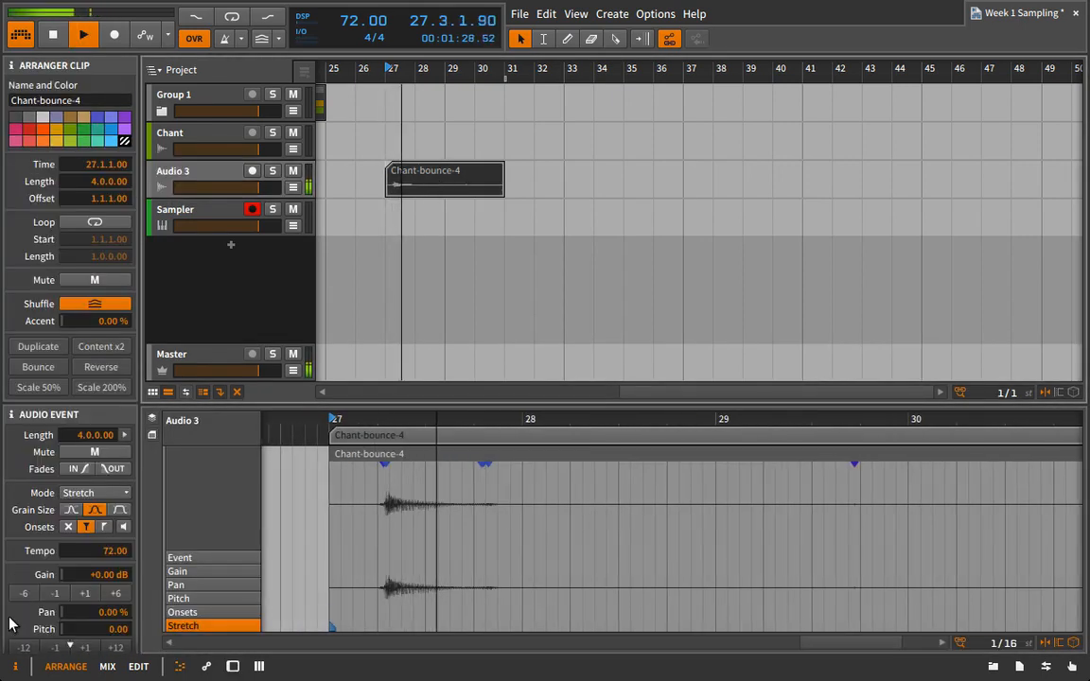
scroll(83, 616, "down", 3)
left_click(90, 592)
left_click(90, 592)
left_click(90, 592)
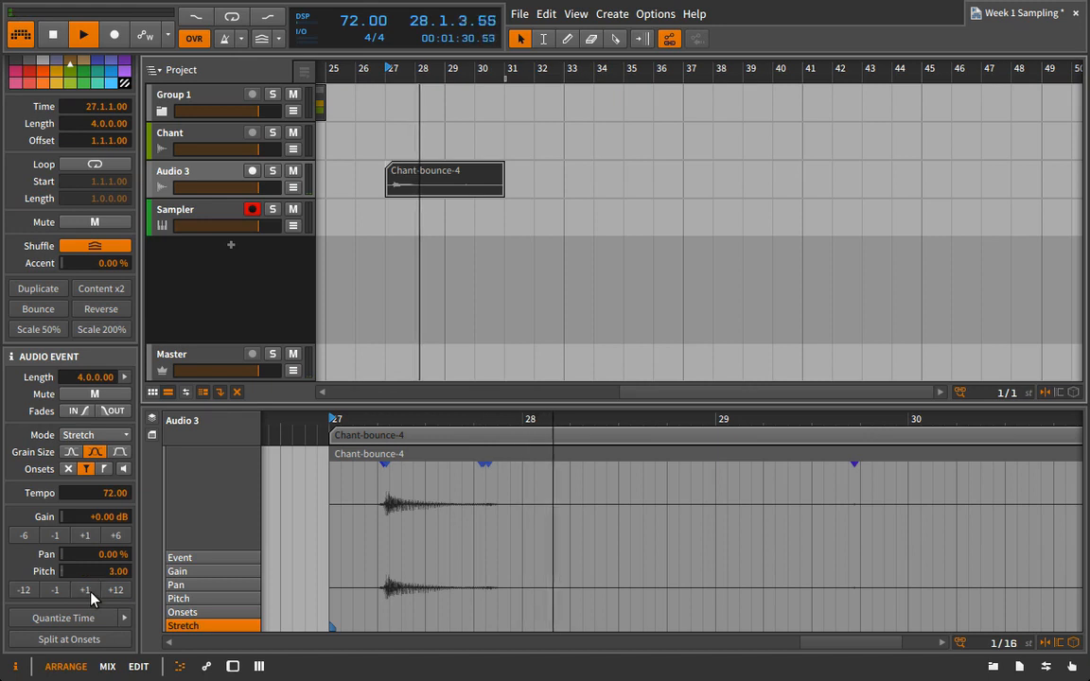
left_click(90, 592)
left_click(54, 592)
Raise the audio event's pitch by semitones to 5.00, replaying the clip after each change
key("space")
key("space")
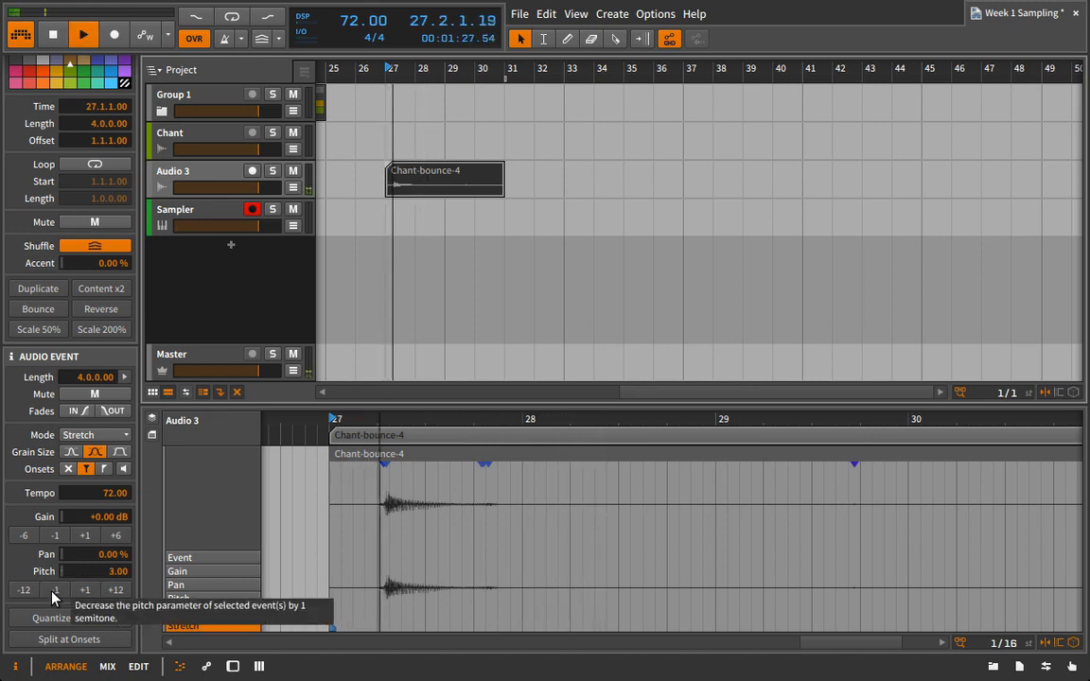
left_click(84, 590)
key("space")
key("space")
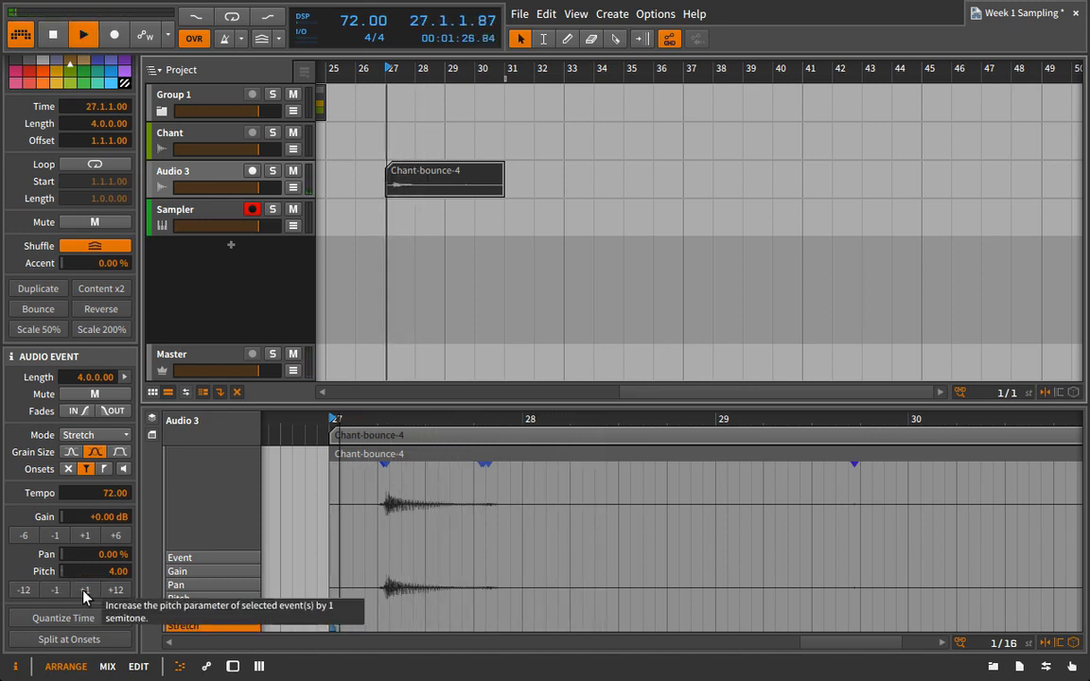
left_click(84, 590)
key("space")
key("space")
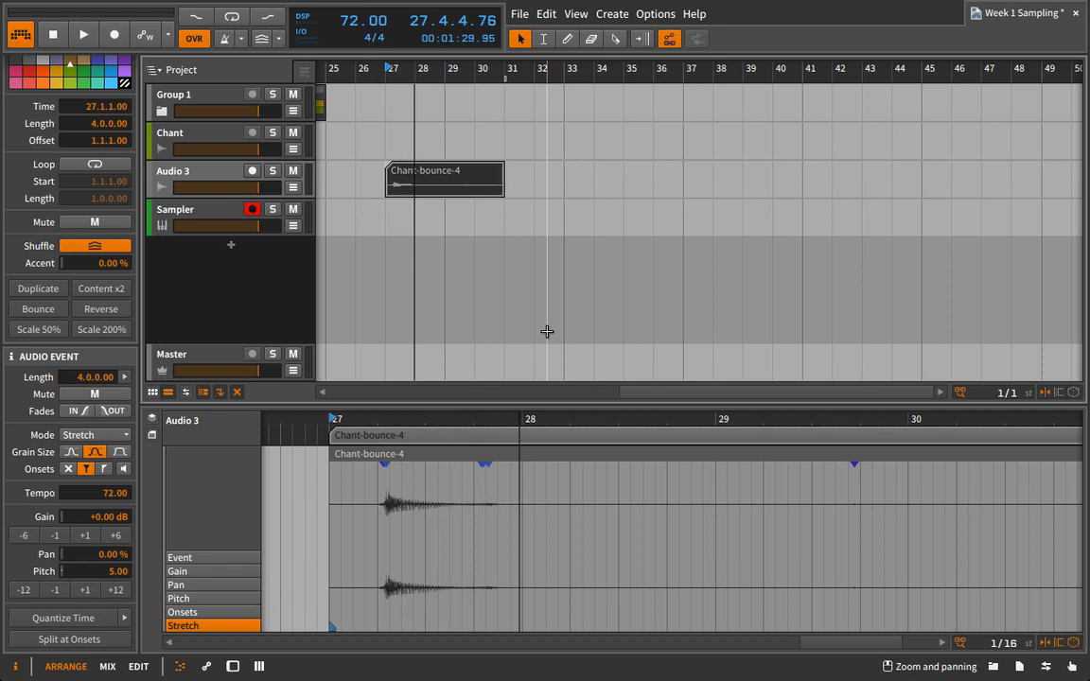
Shape the audio event's gain envelope to rise from the vocal's onset to its tail, and play it back
left_click(178, 571)
left_click(389, 546)
mouse_move(413, 546)
left_mouse_down()
mouse_move(474, 526)
mouse_move(482, 488)
left_mouse_up()
key("space")
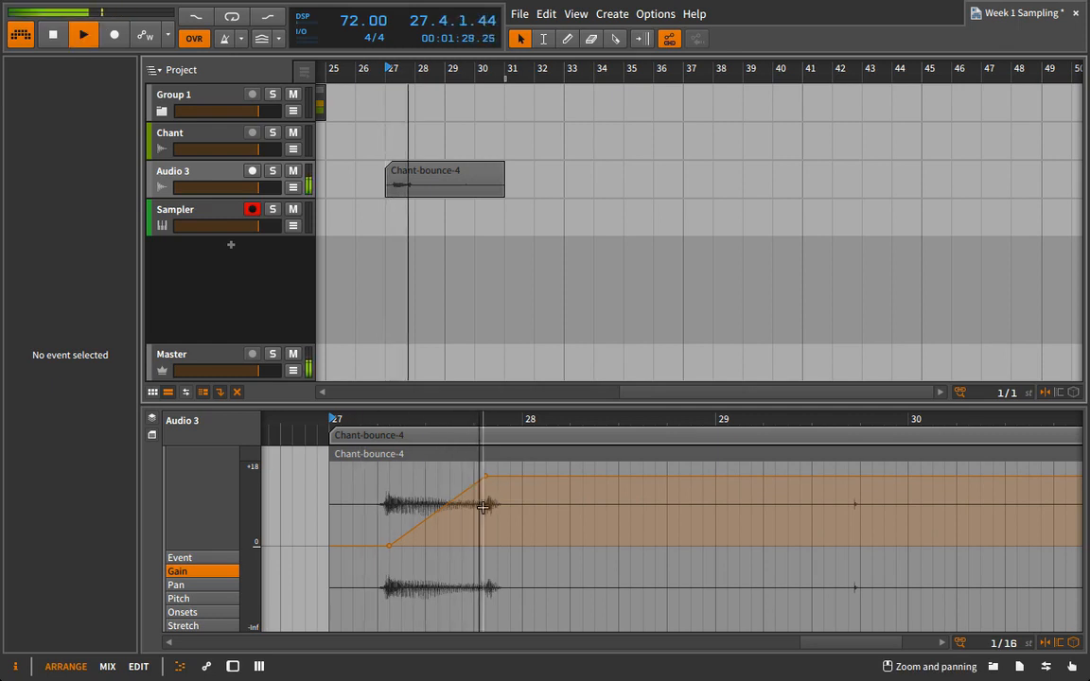
key("space")
Bounce the Chant-bounce-4 clip with its pitch and gain edits to a new audio track
right_click(388, 186)
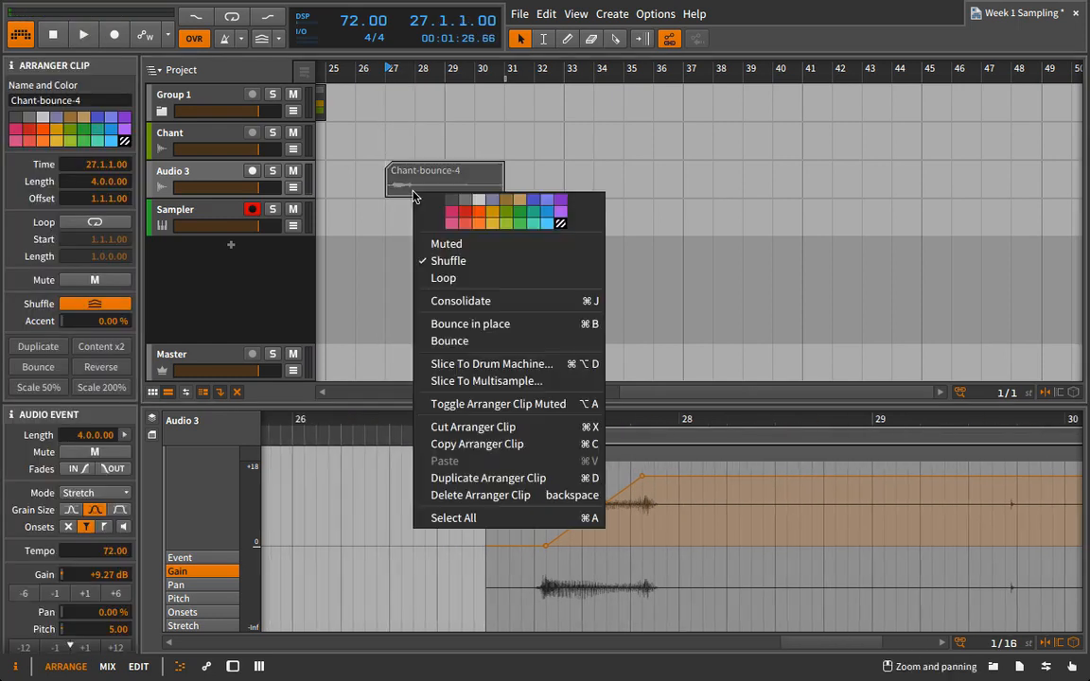
left_click(499, 341)
left_click(674, 483)
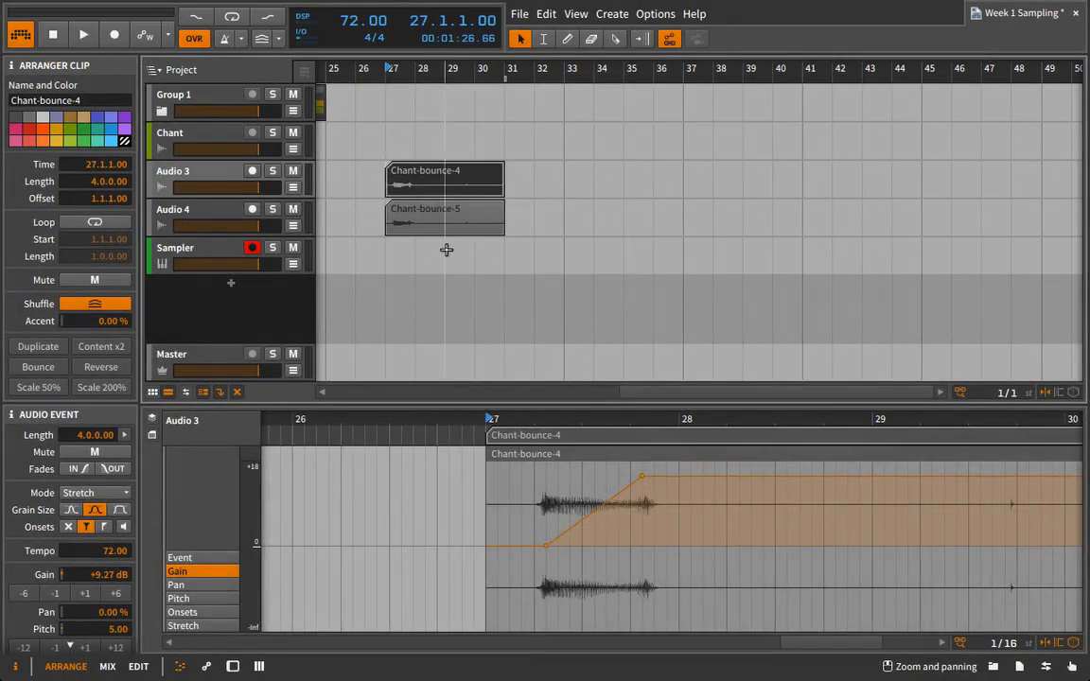
Delete the Chant-bounce-4 clip from Audio 3 and move the SPAN device to the Audio 4 track
left_click(432, 227)
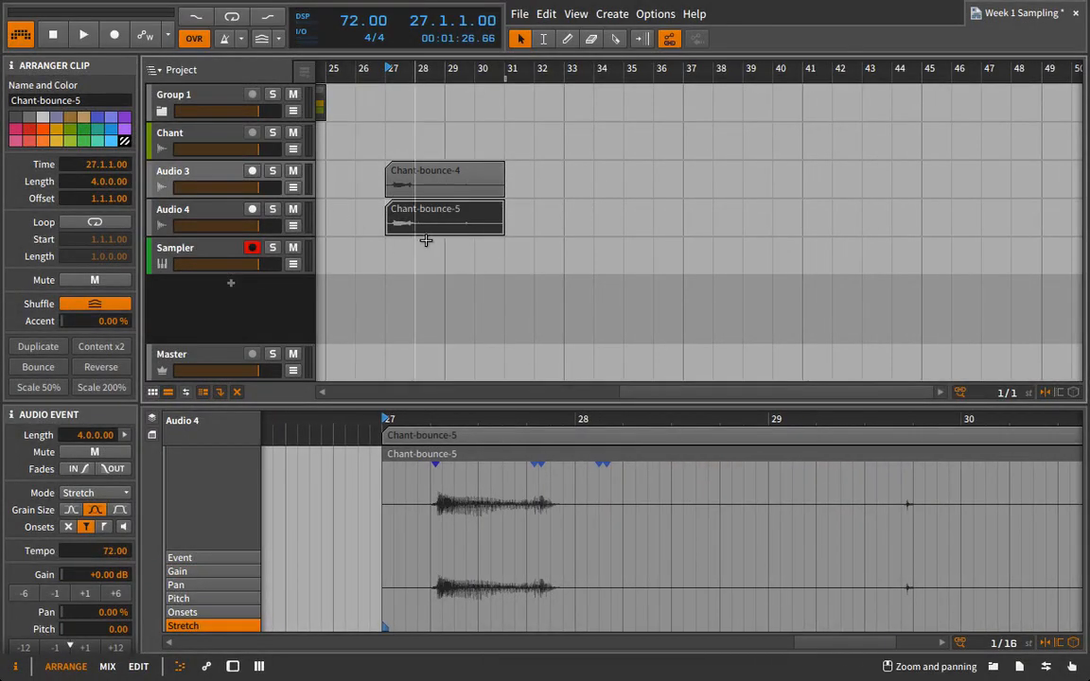
left_click(407, 175)
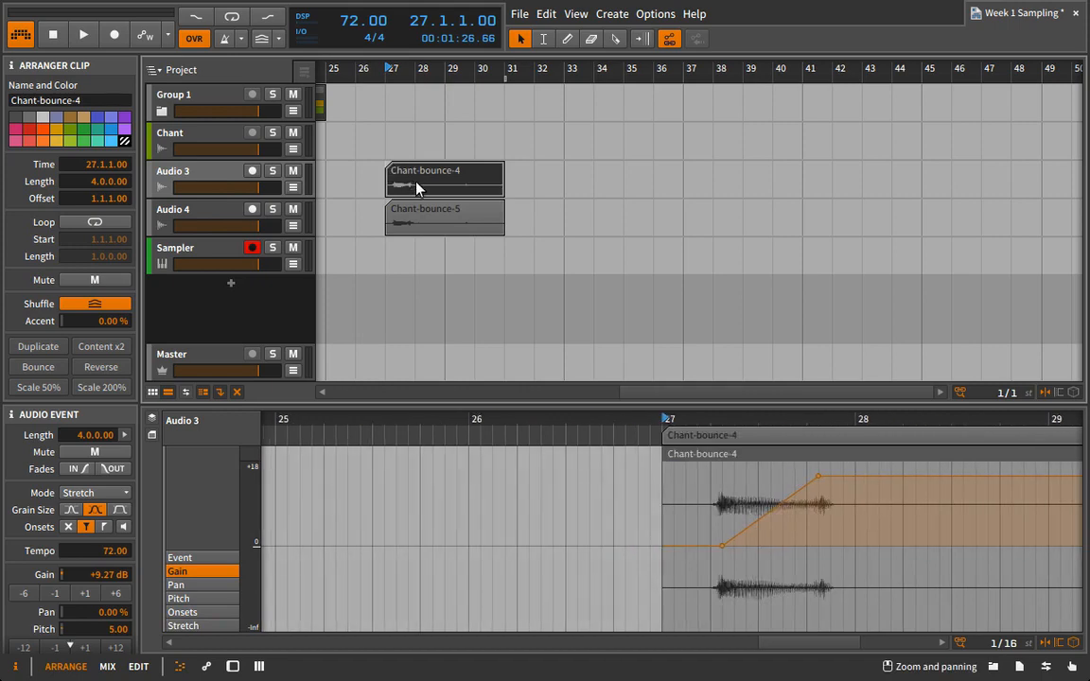
key("Delete")
key("d")
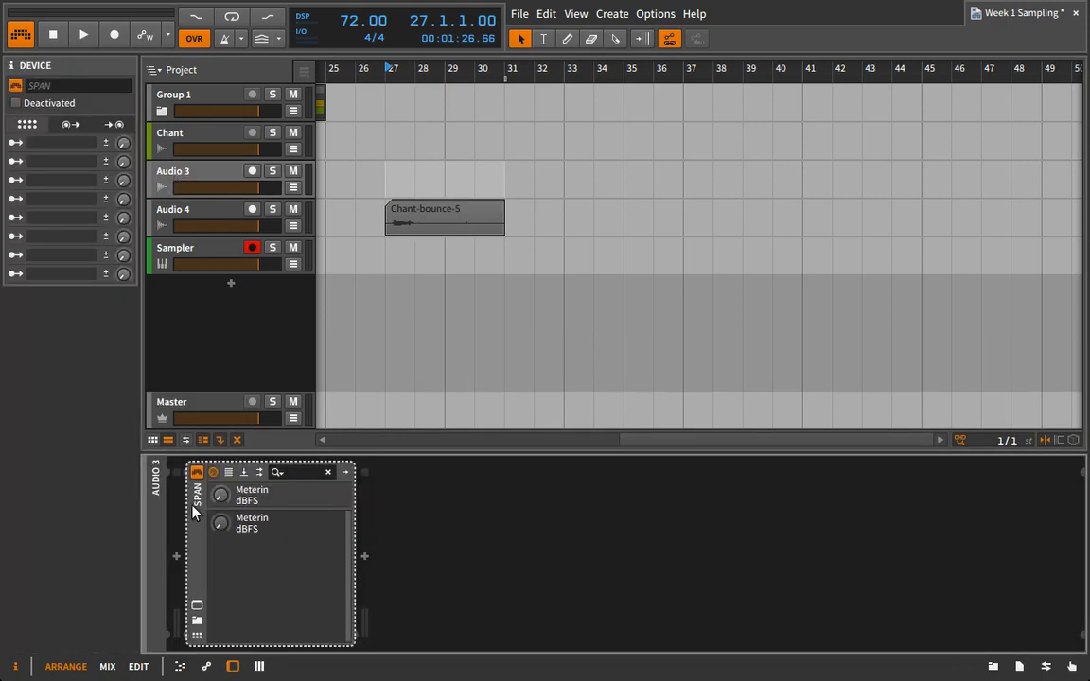
left_click(181, 218)
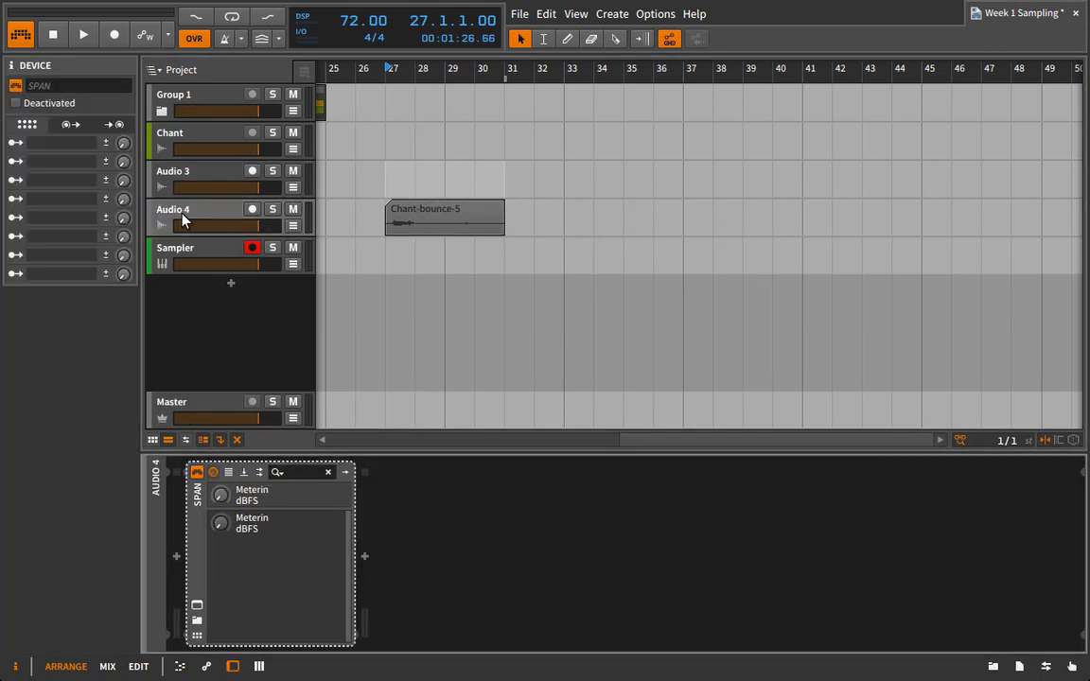
Load the Chant-bounce-5 clip into the Sampler device and remove the sample from it again
left_click(194, 255)
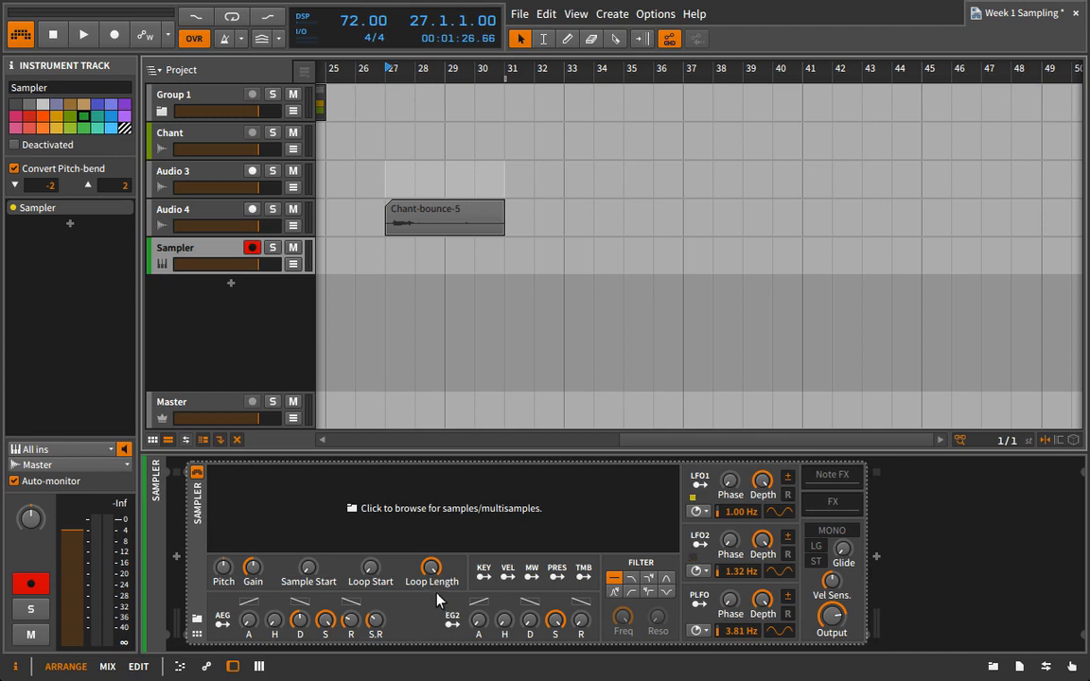
left_click(427, 231)
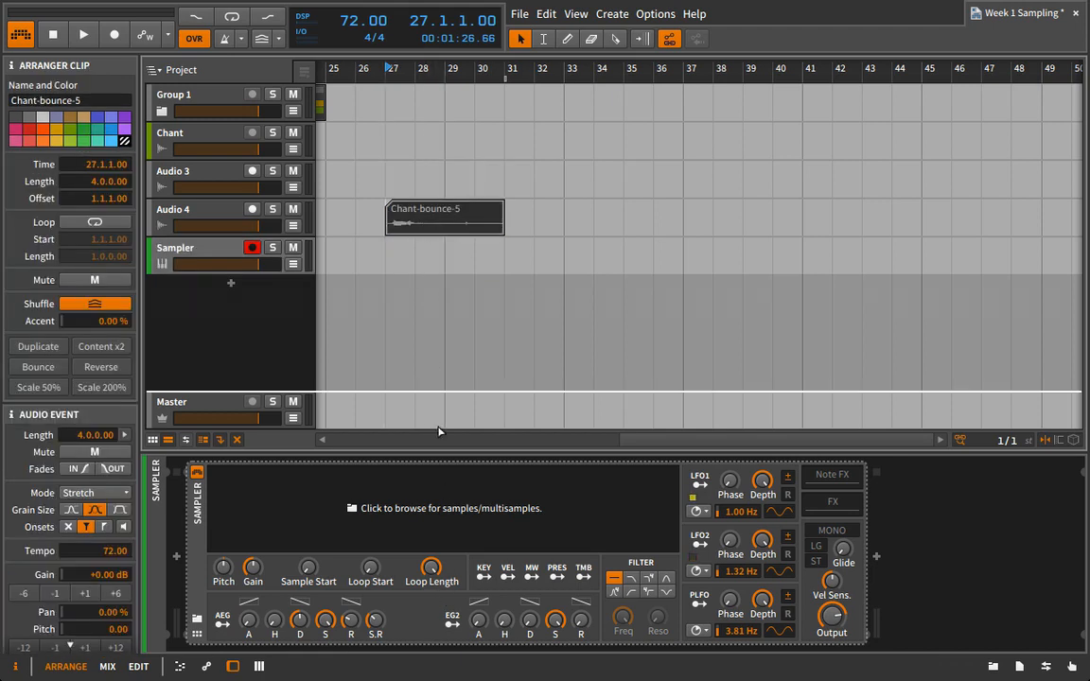
left_click_drag(446, 521, 447, 521)
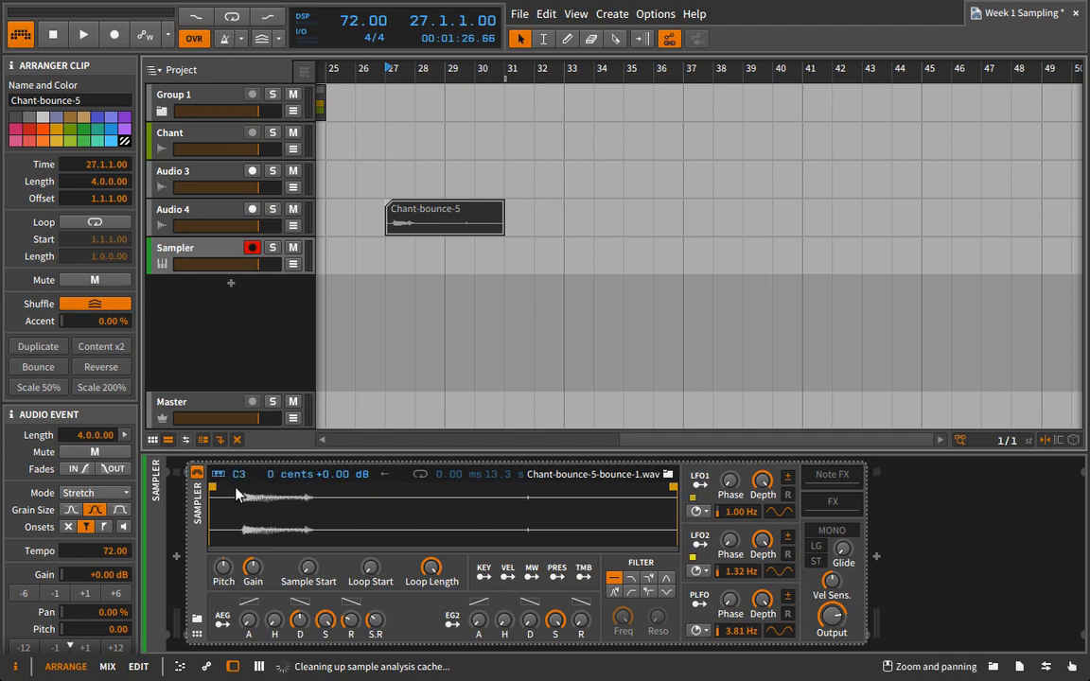
right_click(289, 510)
left_click(396, 671)
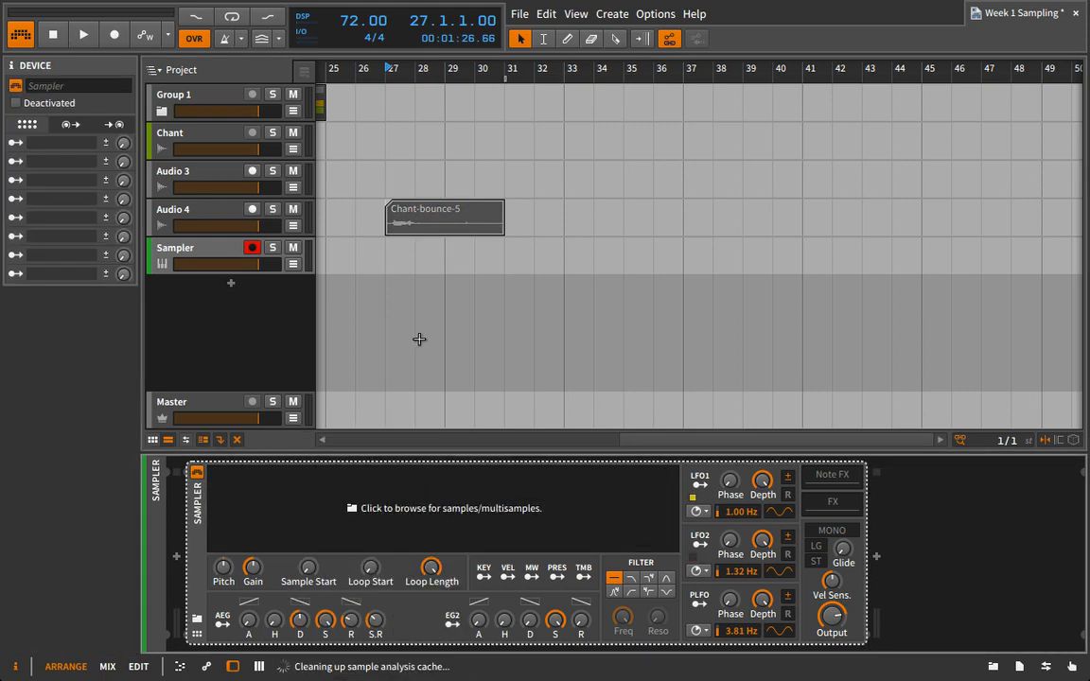
Open the SPAN analyzer window on the Audio 4 track and move it clear of the clip
left_click(203, 217)
left_click(195, 607)
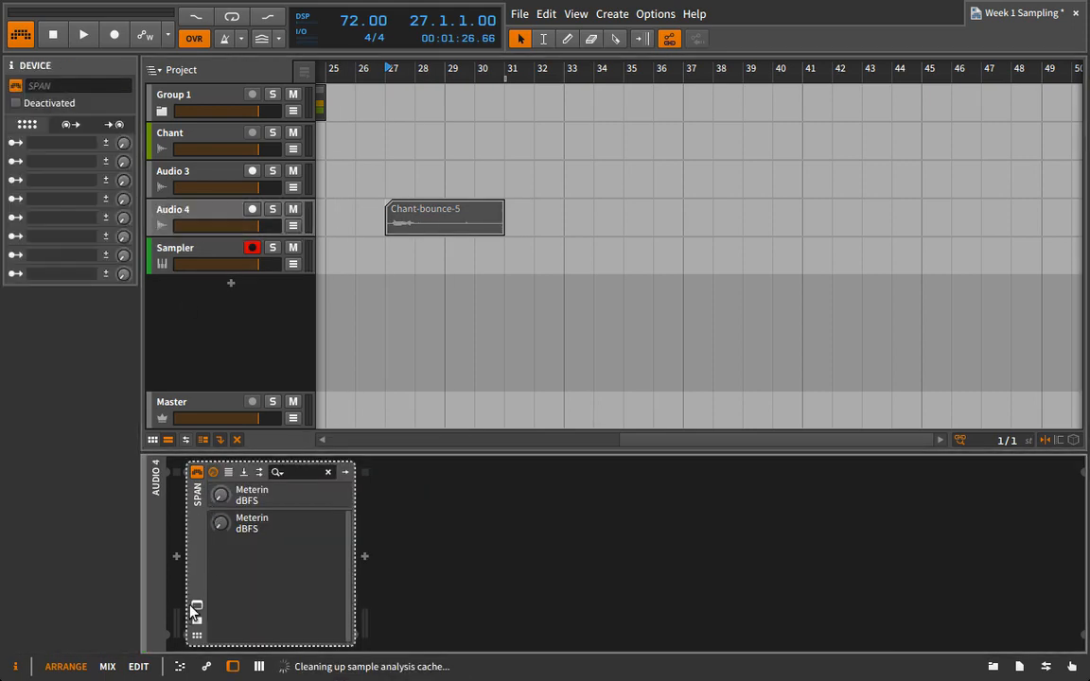
left_click(197, 621)
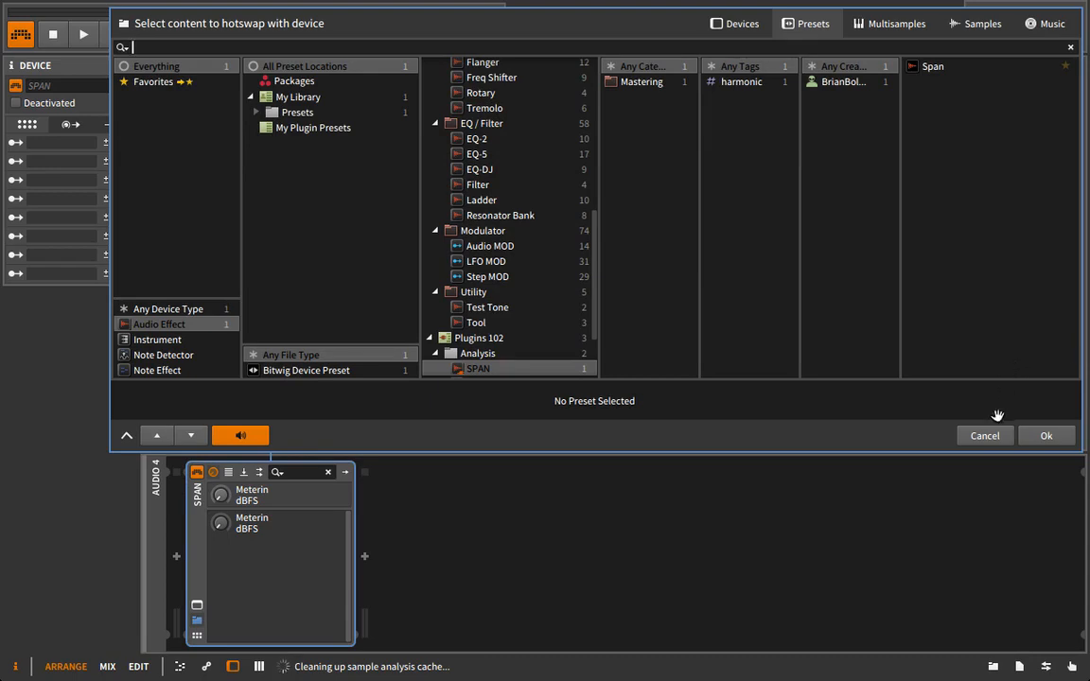
key("Escape")
left_click(196, 604)
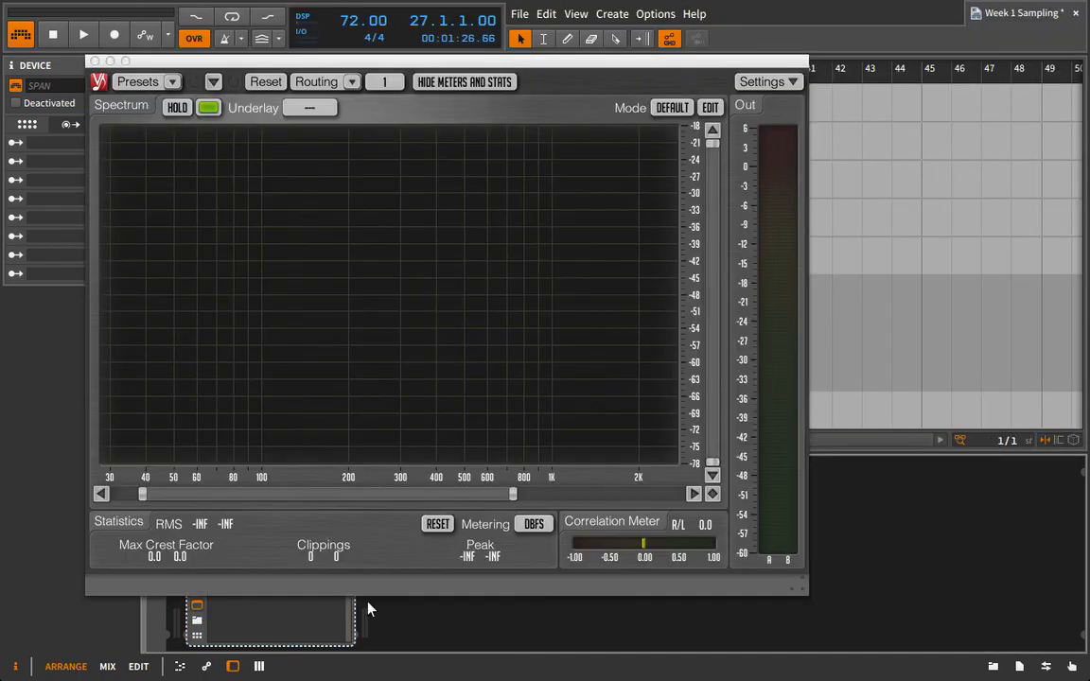
left_click_drag(520, 72, 1013, 87)
Play the Chant-bounce-5 clip and examine its spectrum in SPAN, repositioning the analyzer to show the full graph
key("space")
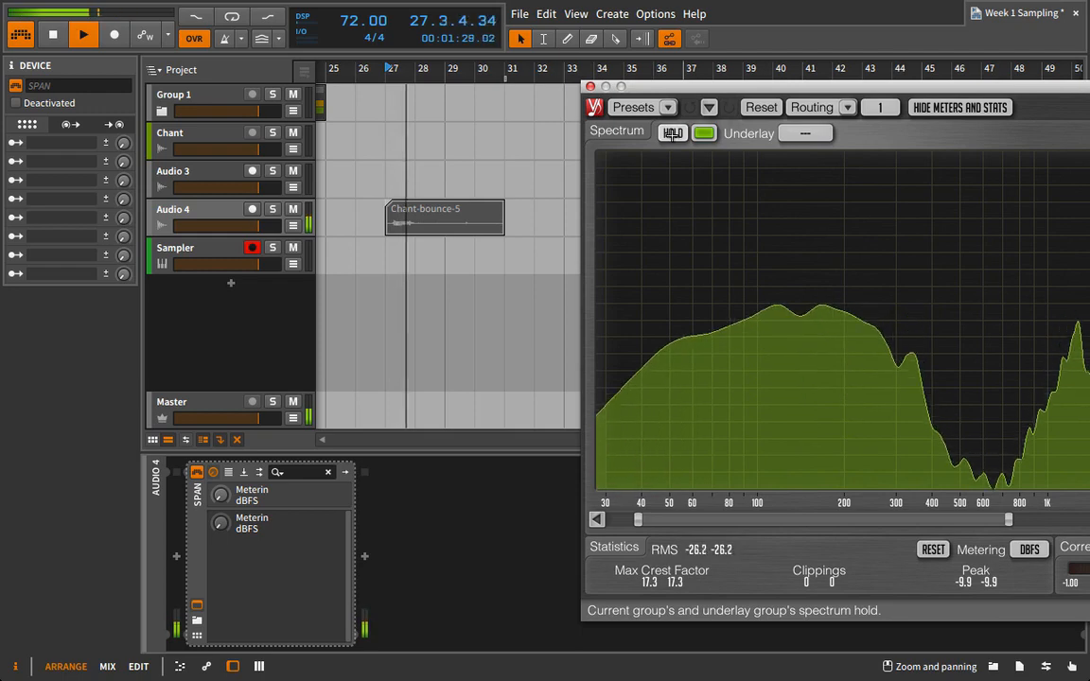
left_click_drag(698, 85, 560, 25)
key("space")
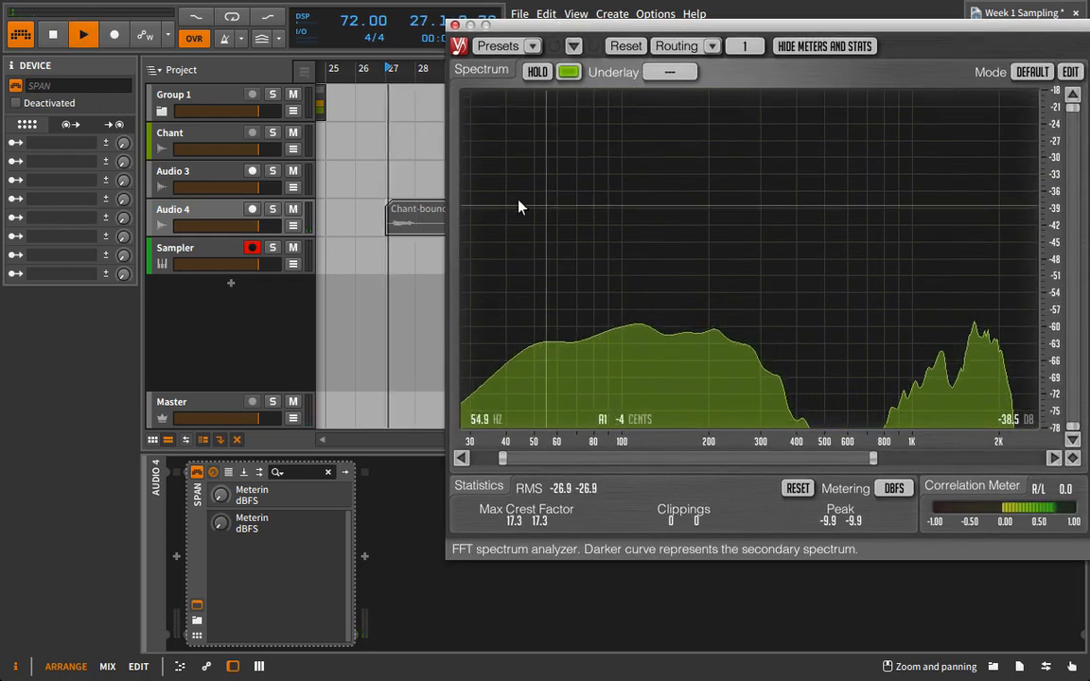
key("space")
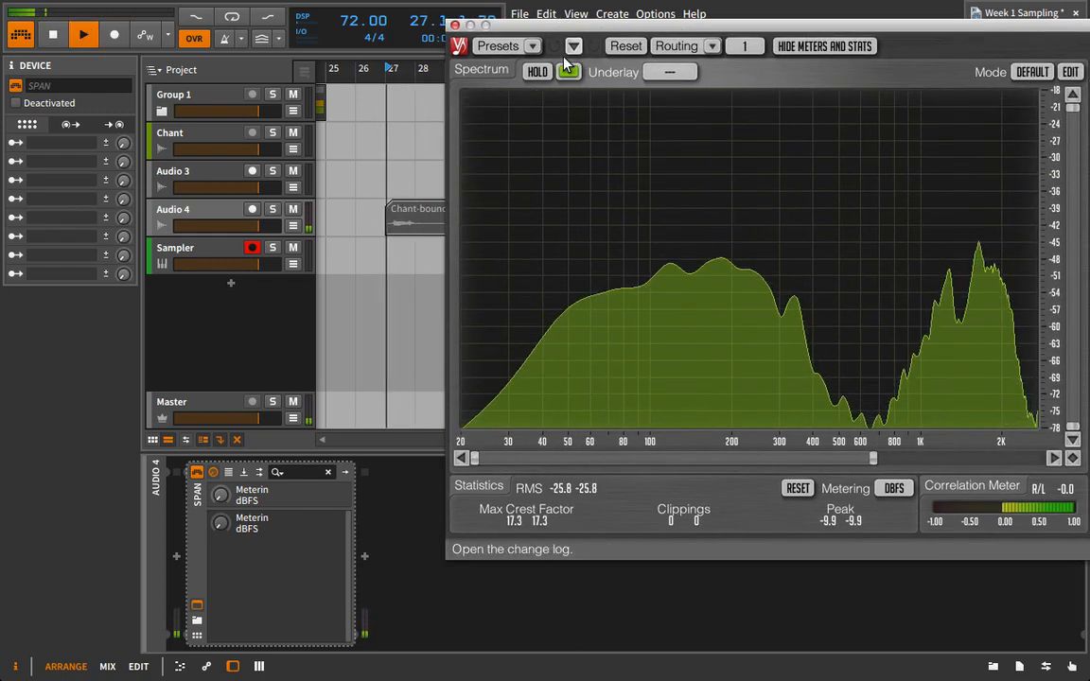
Play the Chant-bounce-5 clip and capture its spectrum with SPAN's Hold function to read the note of the lowest strong peak
left_click(537, 72)
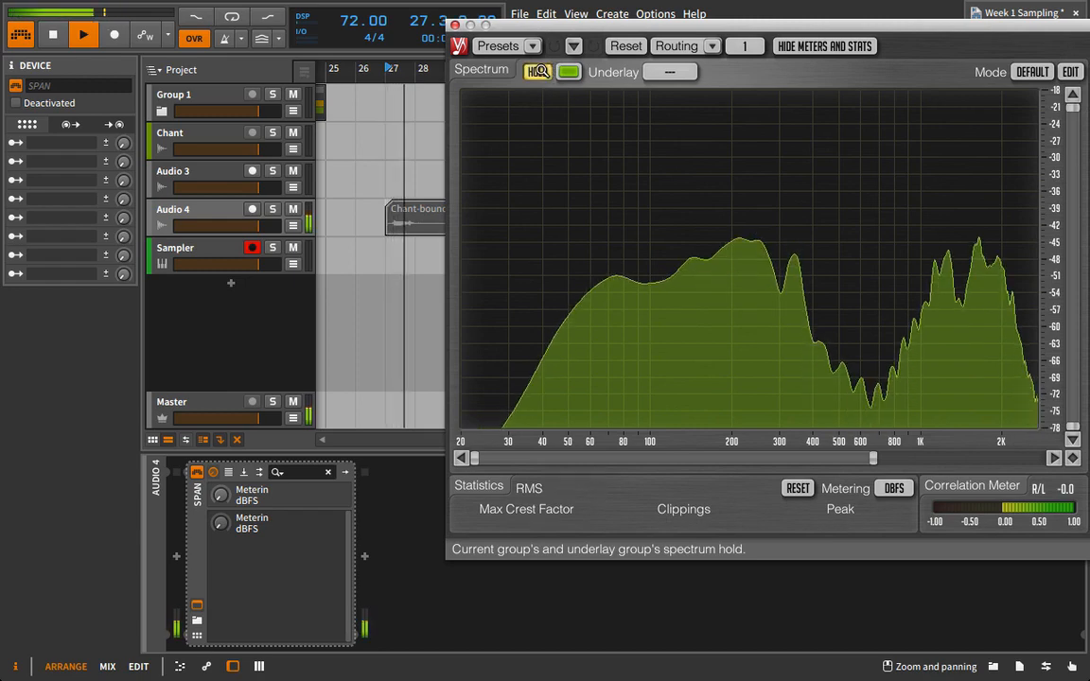
left_click(538, 72)
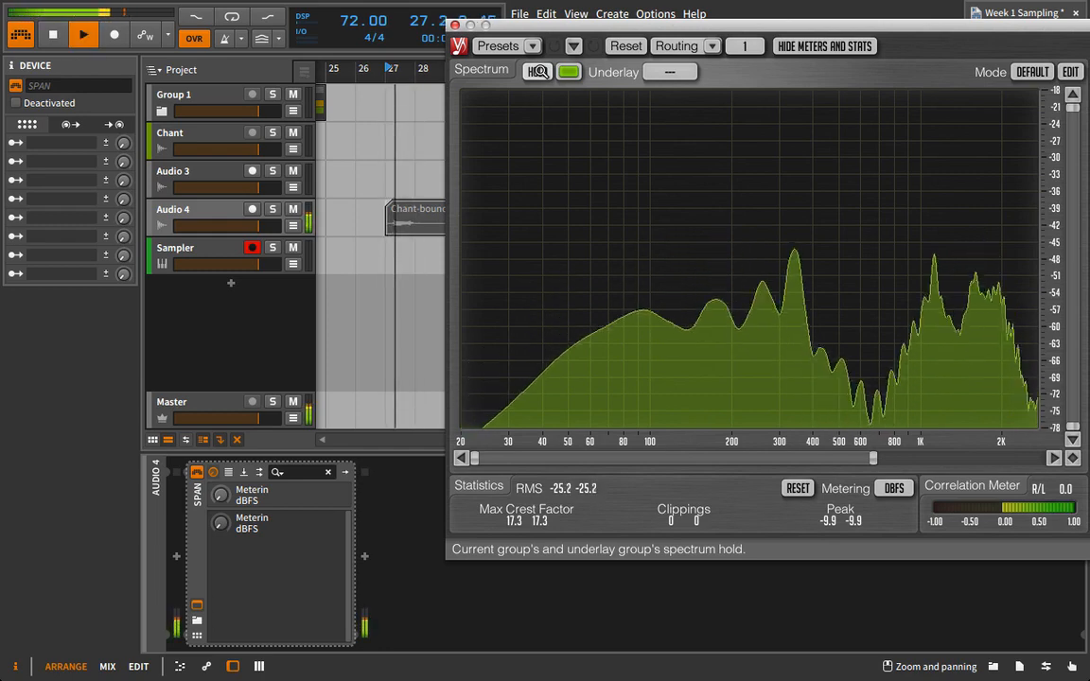
left_click(538, 72)
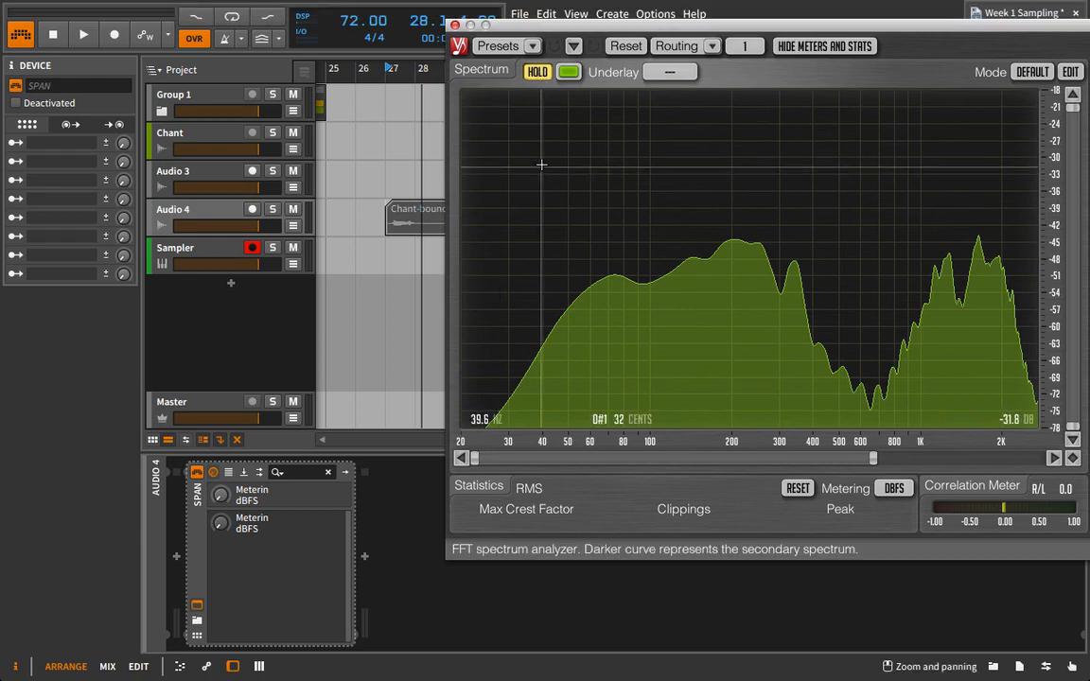
left_click(537, 71)
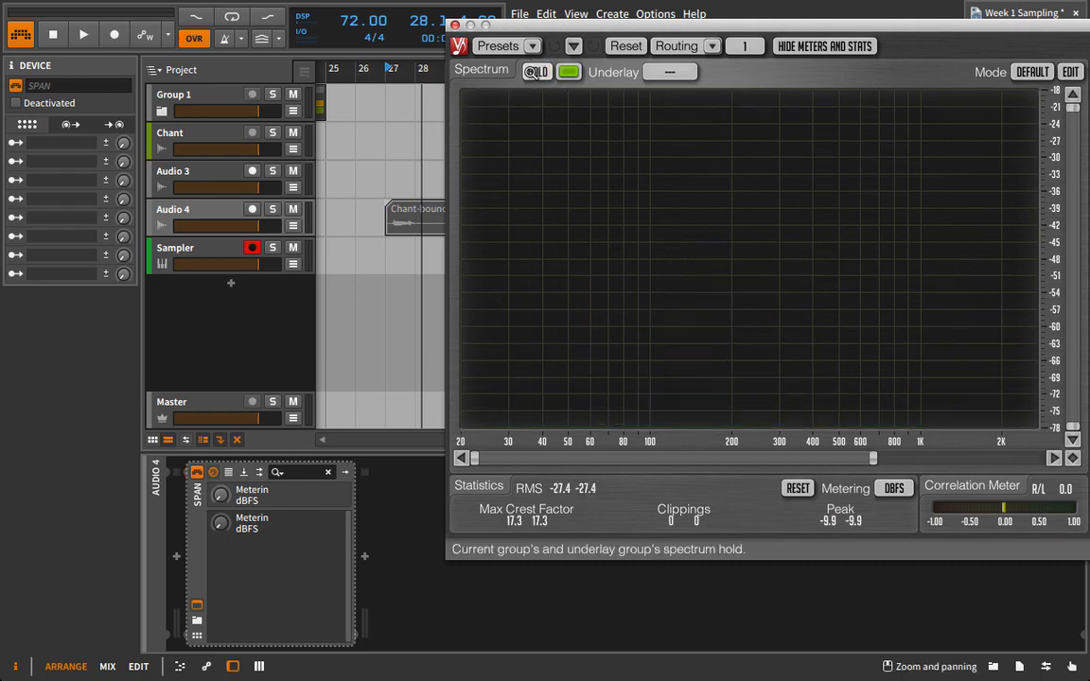
key("space")
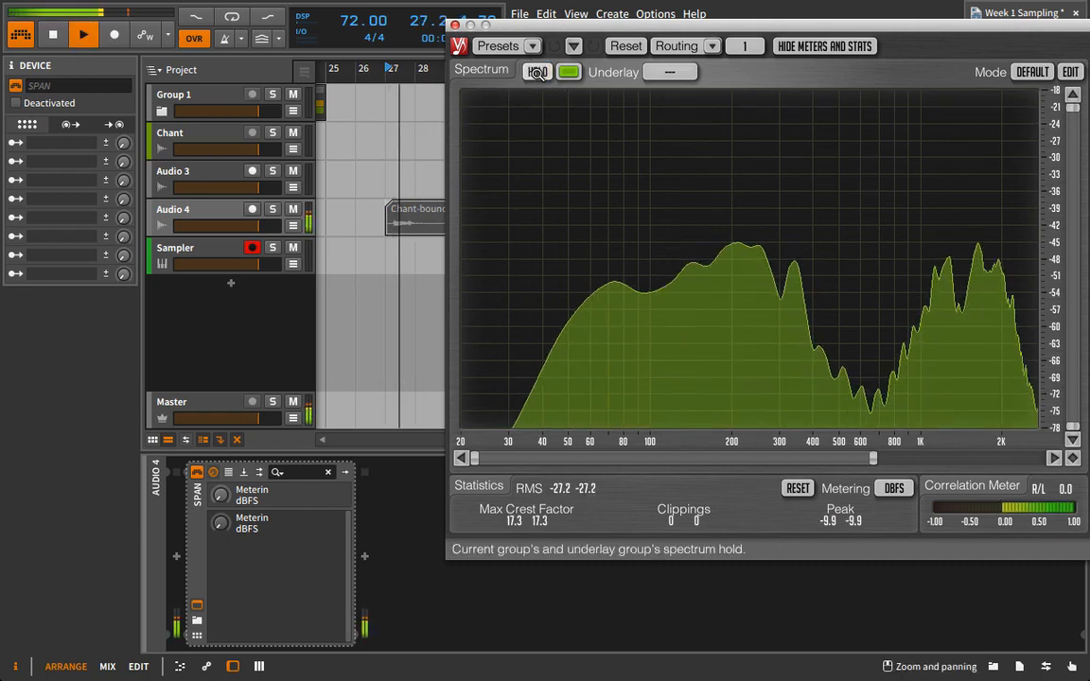
left_click(536, 71)
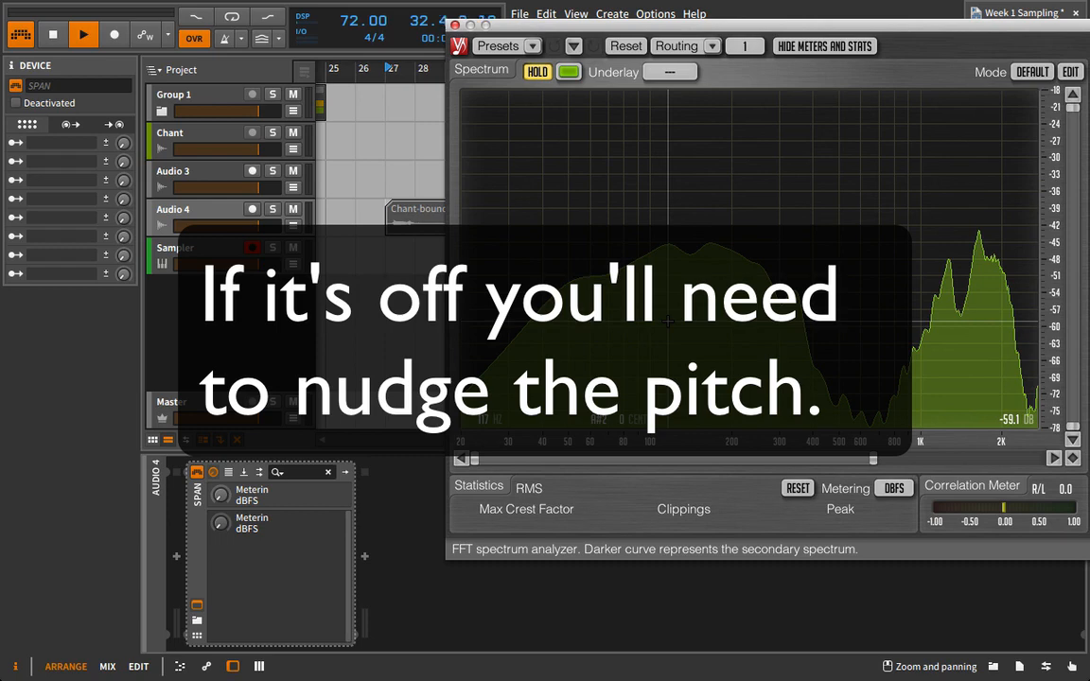
Close the SPAN window and load the Chant-bounce-5 clip from Audio 4 into the Sampler device
left_click(456, 25)
left_click(433, 219)
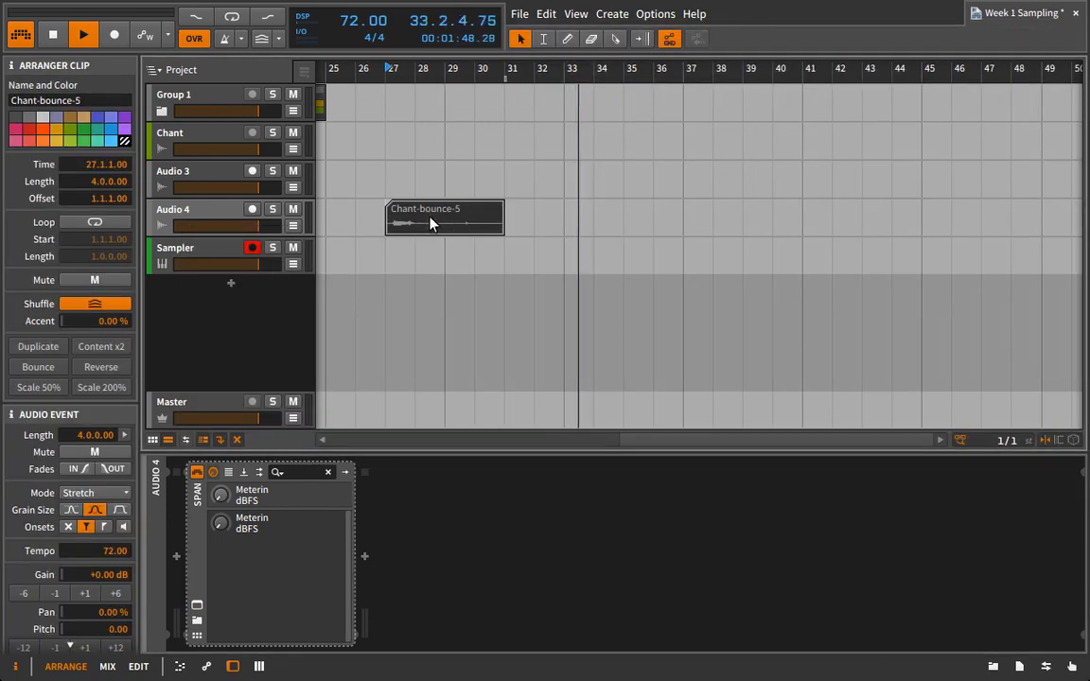
key("space")
left_click(184, 216)
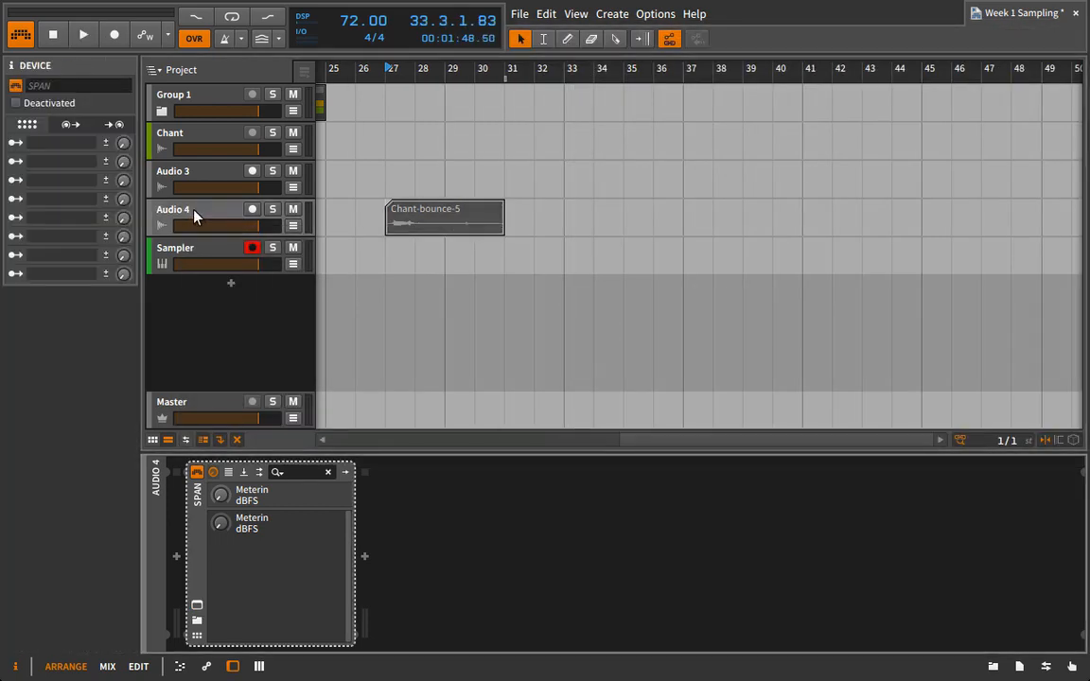
left_click(226, 252)
left_click(402, 219)
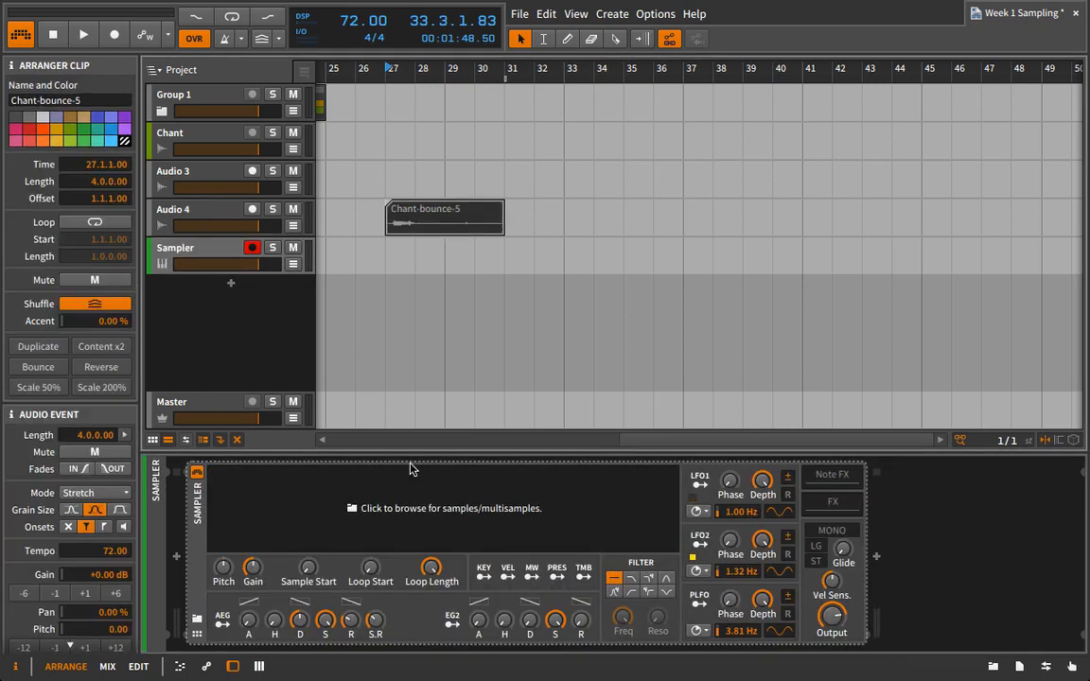
left_click_drag(406, 519, 406, 518)
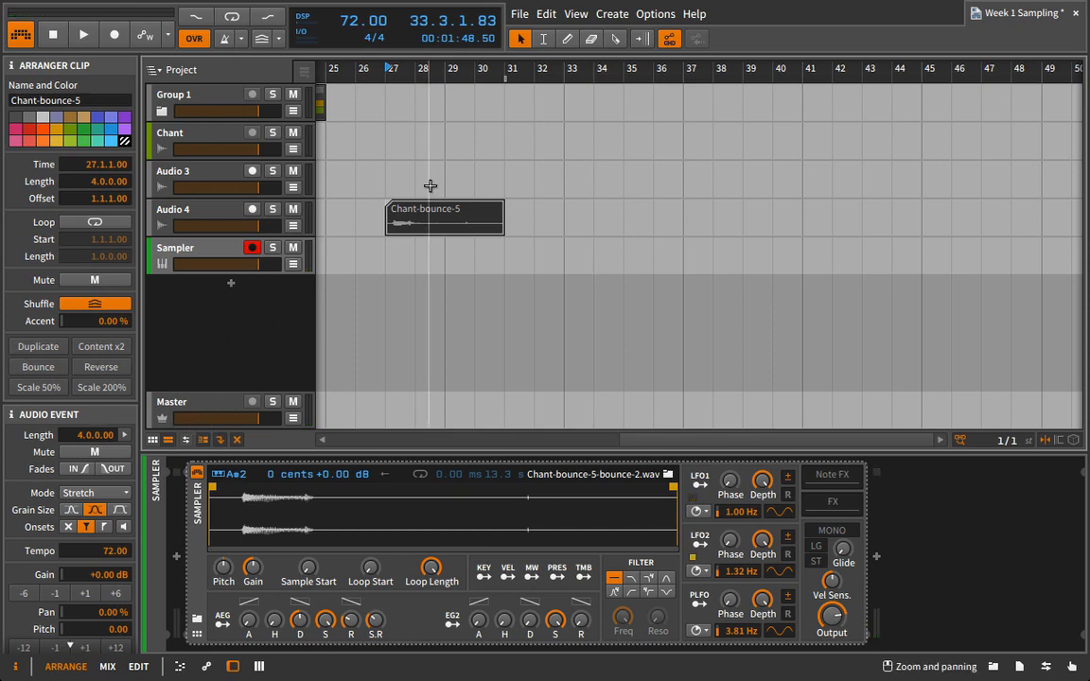
Move the Sampler's sample start point to the onset of the vocal sound
left_click(210, 256)
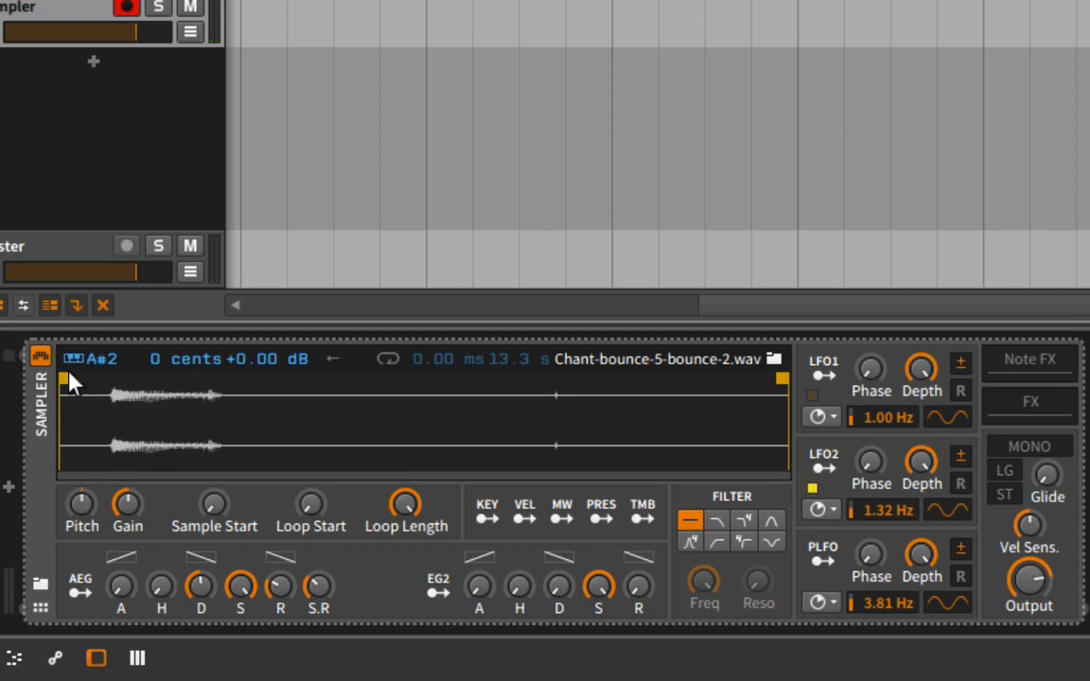
left_click_drag(67, 378, 105, 374)
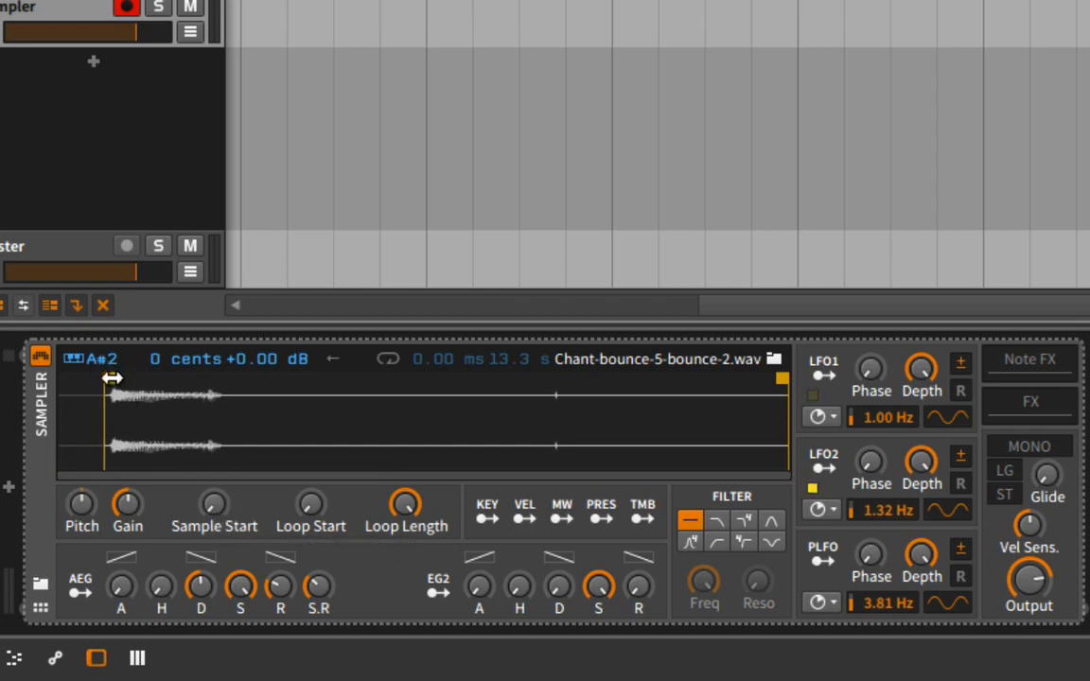
left_click_drag(111, 378, 110, 378)
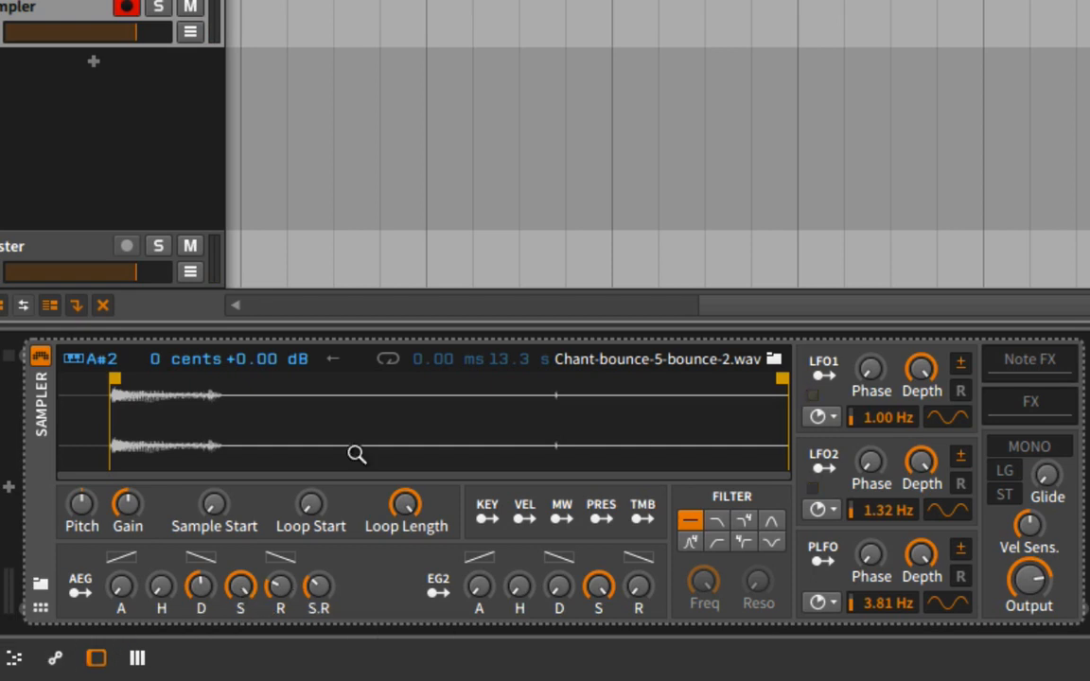
scroll(379, 84, "left", 3)
scroll(379, 83, "left", 5)
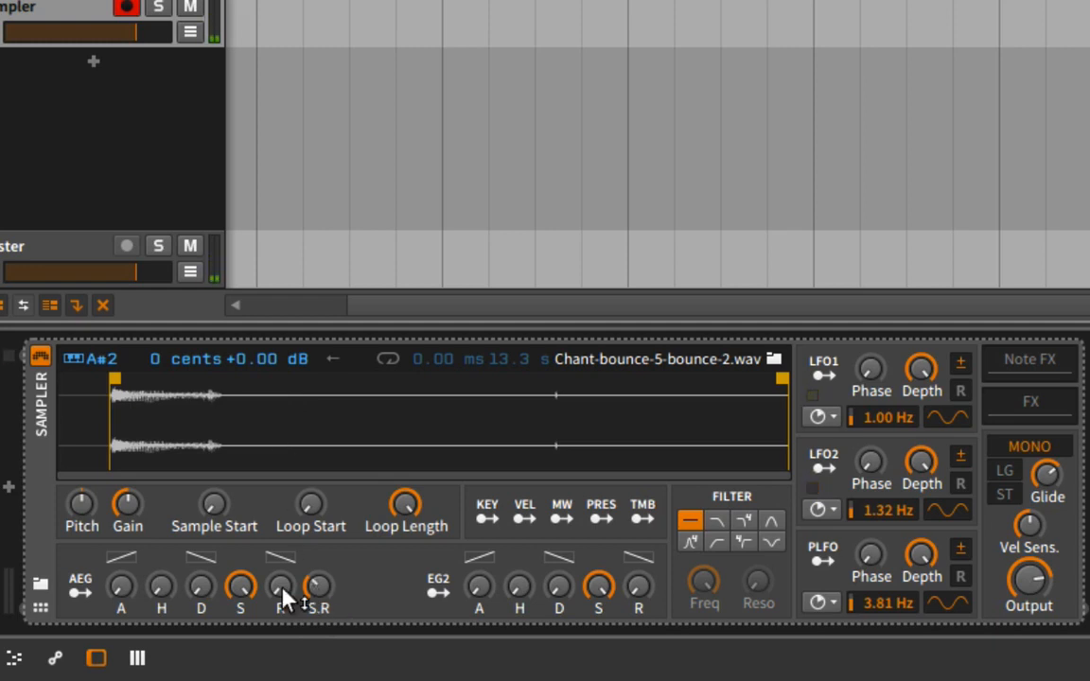
Lengthen the amplitude envelope's release and route EG2 to modulate the Sampler's pitch upward
left_click_drag(282, 590, 283, 487)
mouse_move(283, 599)
left_click(439, 587)
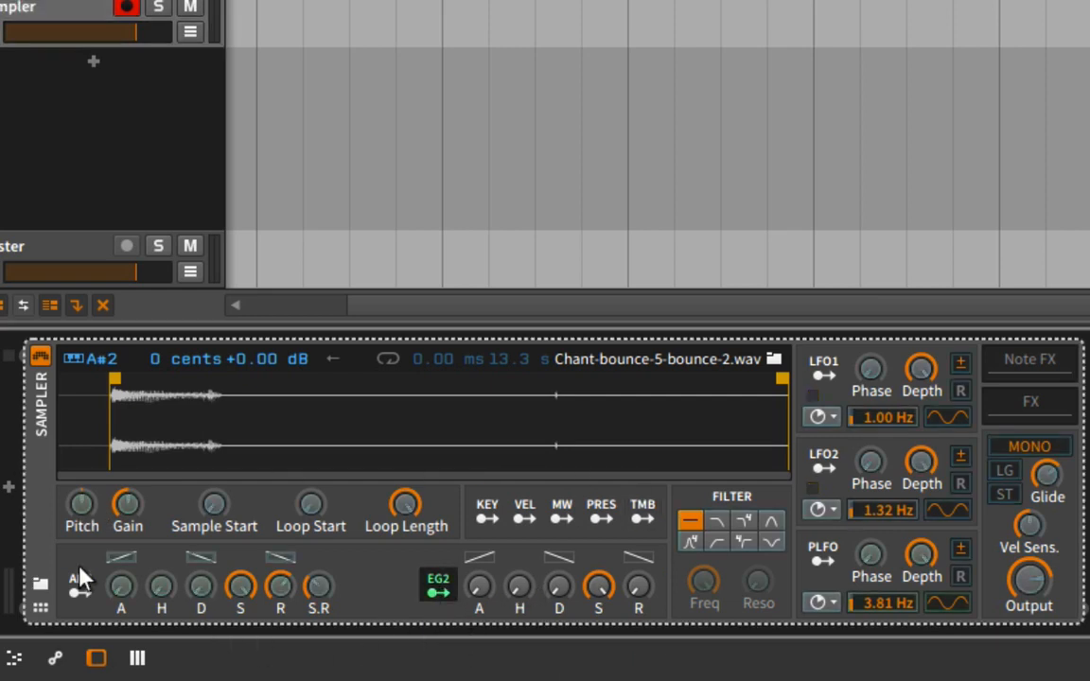
left_click_drag(89, 520, 89, 430)
left_click(423, 587)
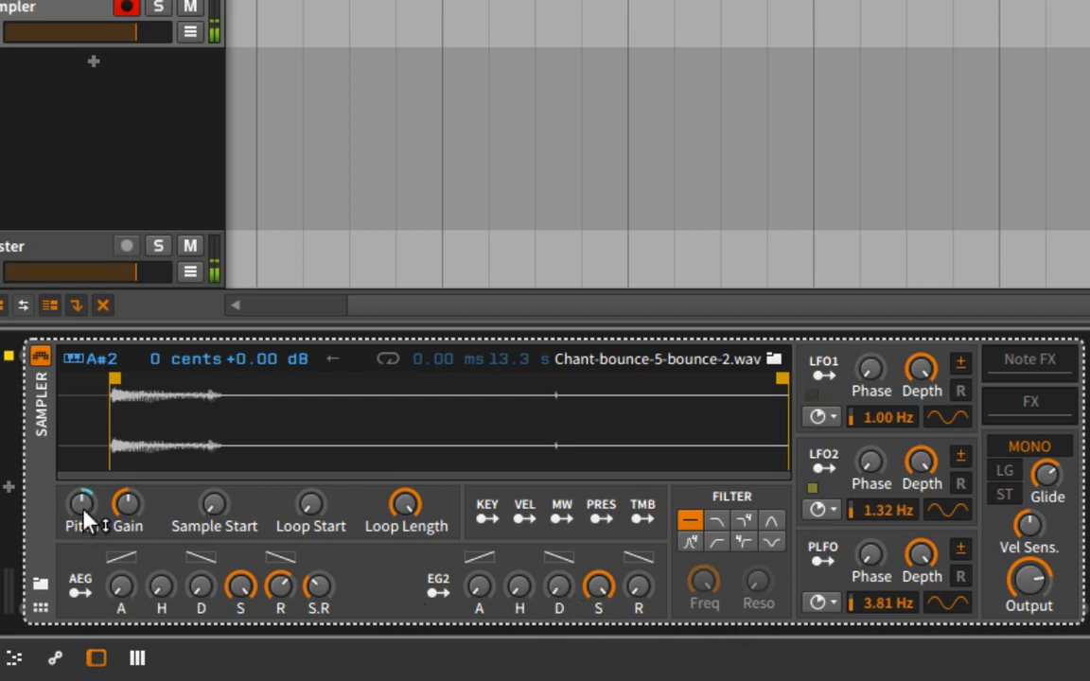
Lower EG2's sustain to zero and lengthen its decay
mouse_move(83, 509)
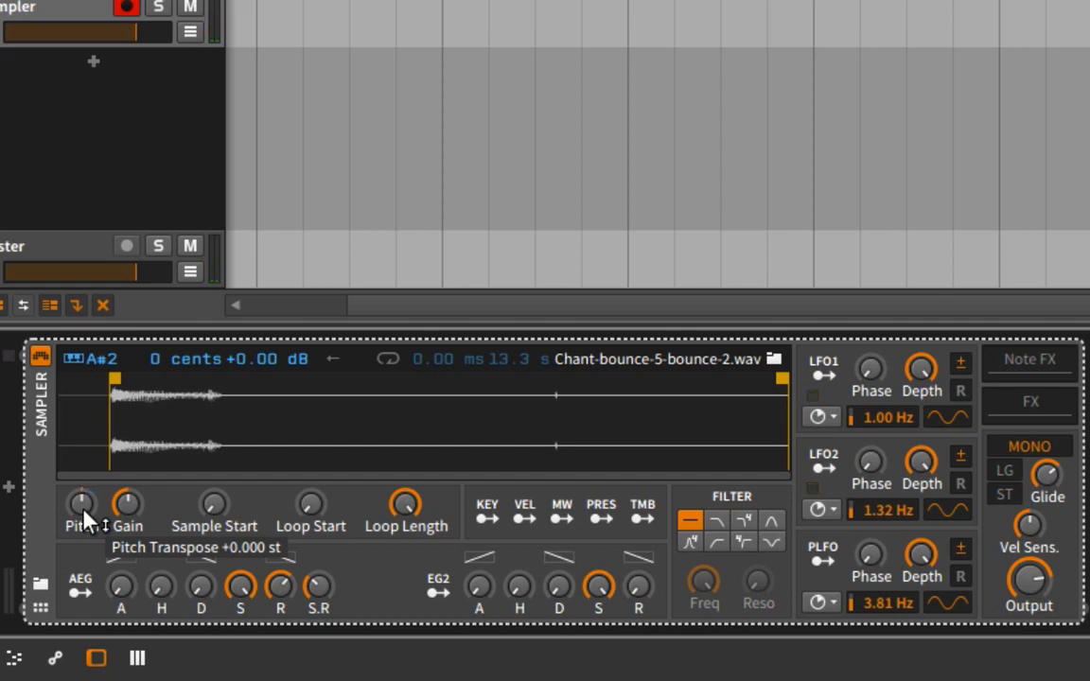
left_click_drag(598, 588, 598, 643)
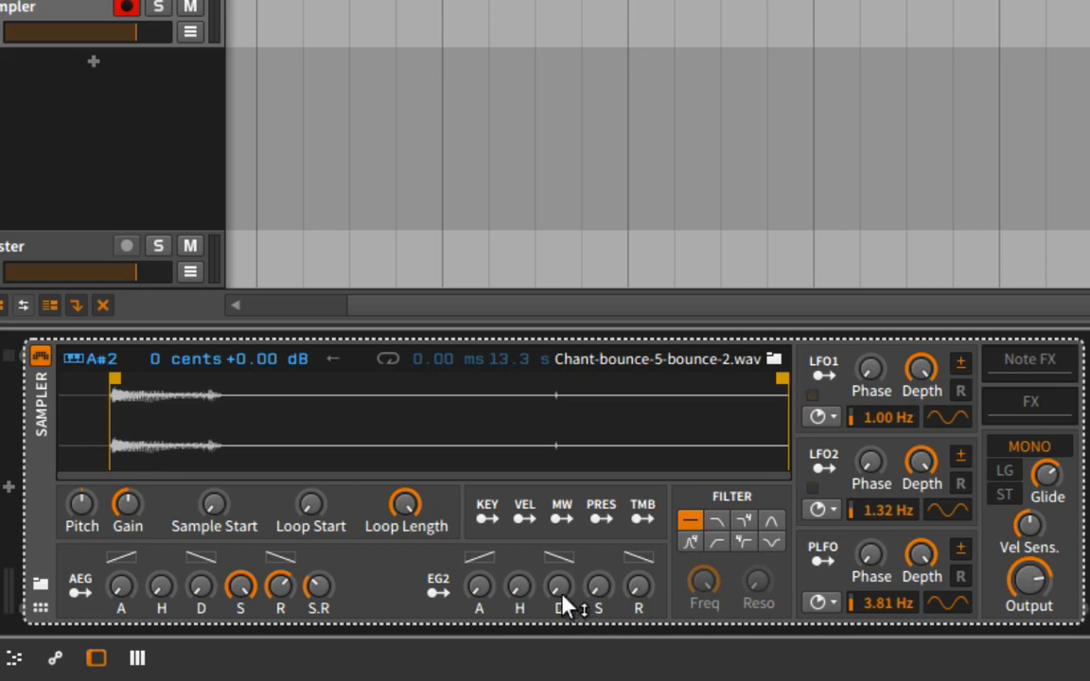
left_click_drag(563, 598, 568, 563)
Switch the Sampler's filter to the steeper low-pass type and lower its frequency to 312.5 Hz
left_click(747, 520)
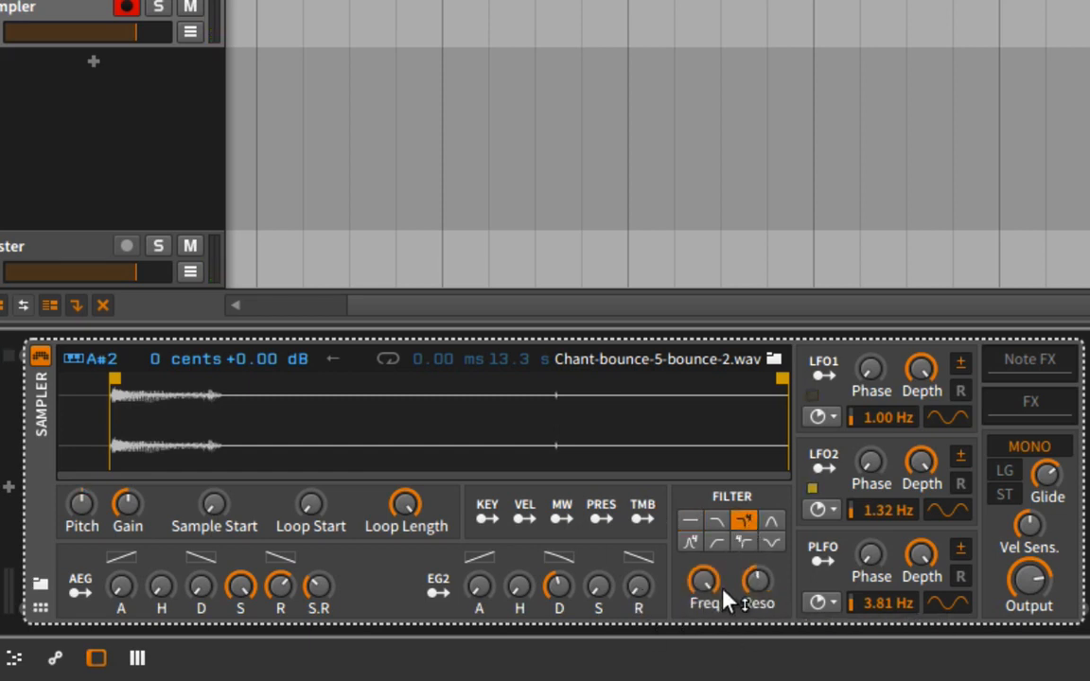
left_click_drag(723, 588, 723, 657)
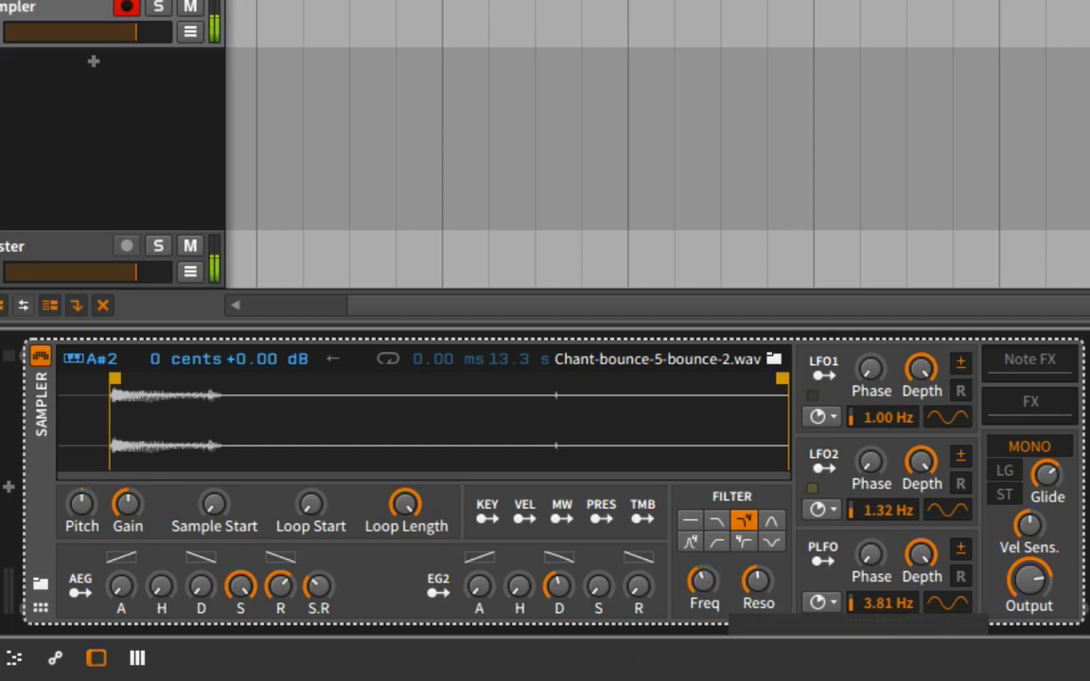
Route EG2 to the filter frequency at +41.50 and to the filter resonance at +0.27
left_click(436, 590)
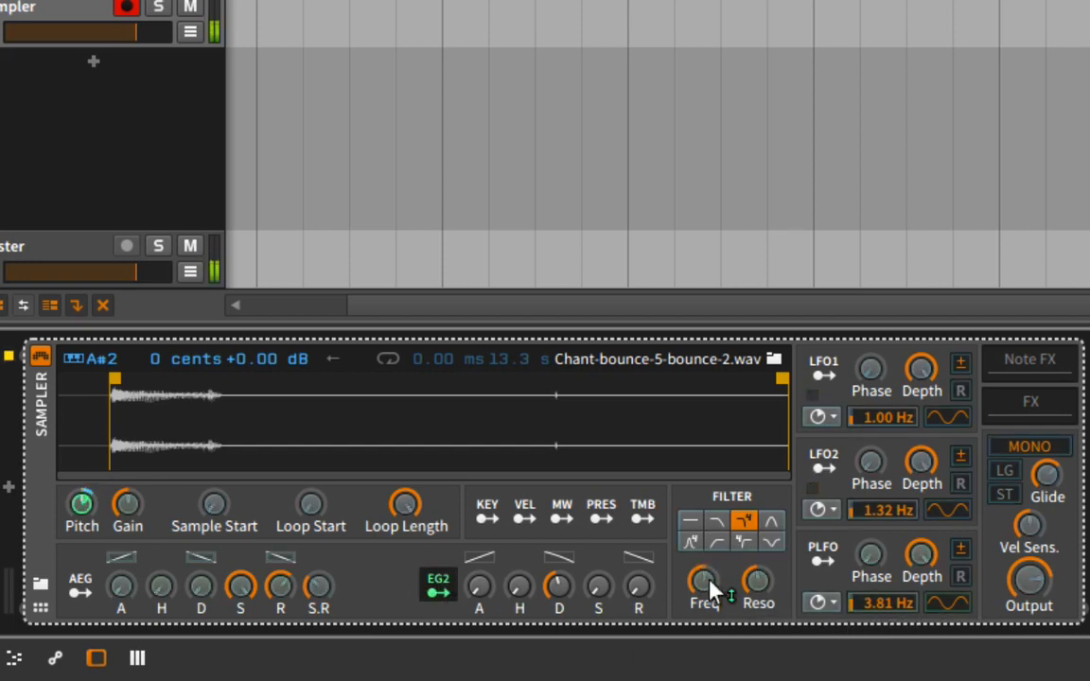
left_click_drag(711, 588, 711, 550)
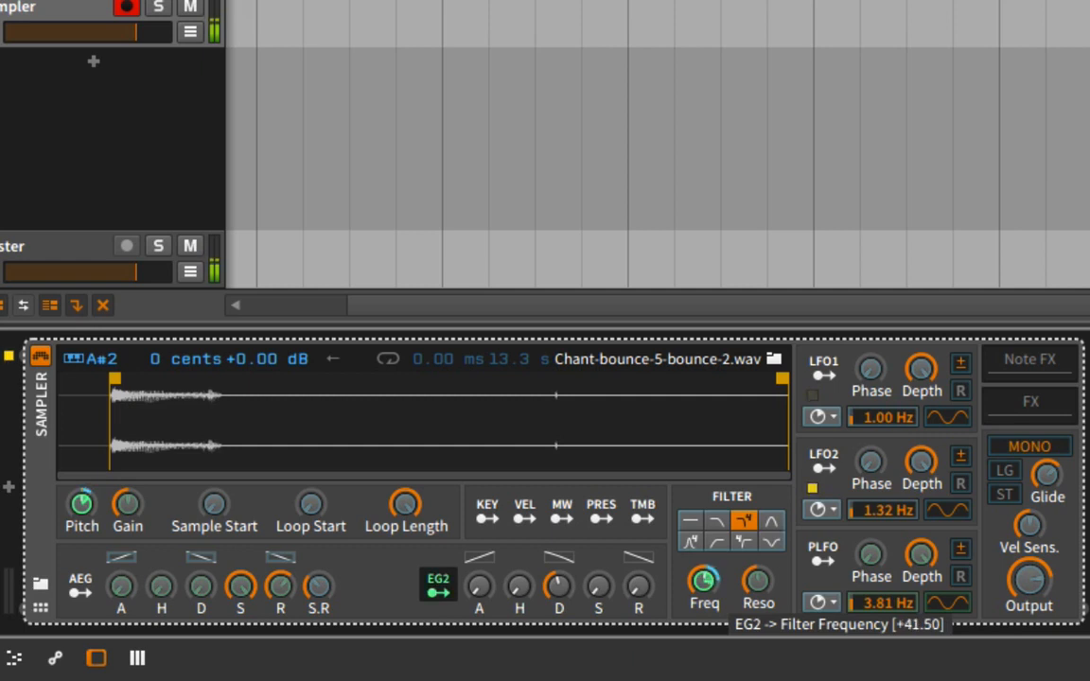
mouse_move(757, 581)
left_mouse_down()
mouse_move(757, 550)
mouse_move(757, 564)
left_mouse_up()
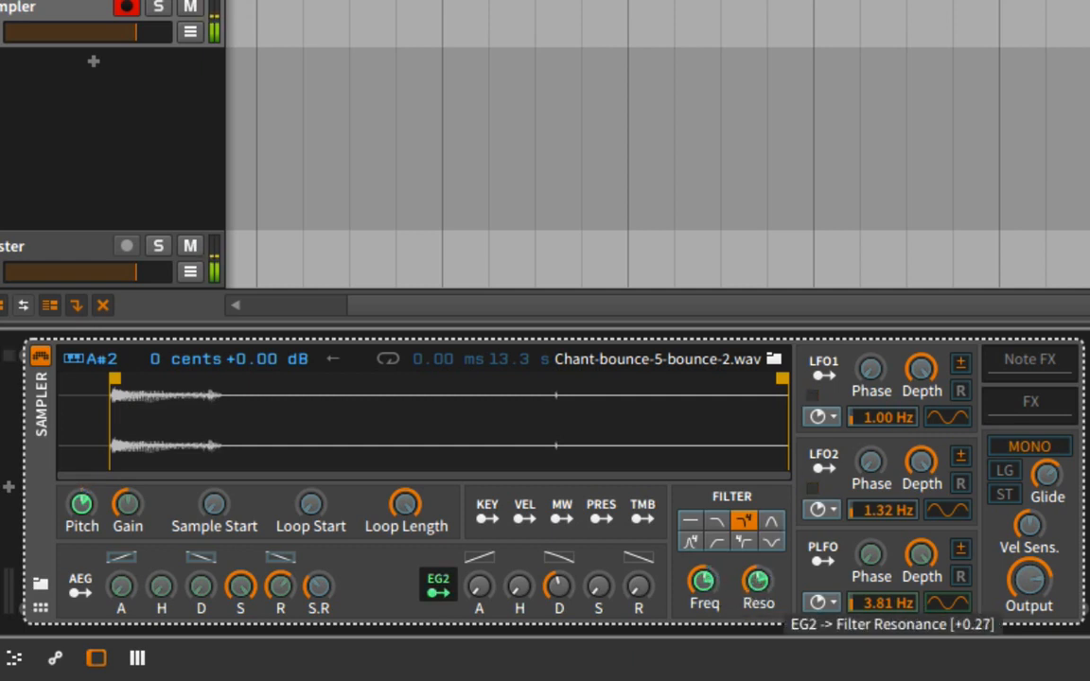
left_click(437, 584)
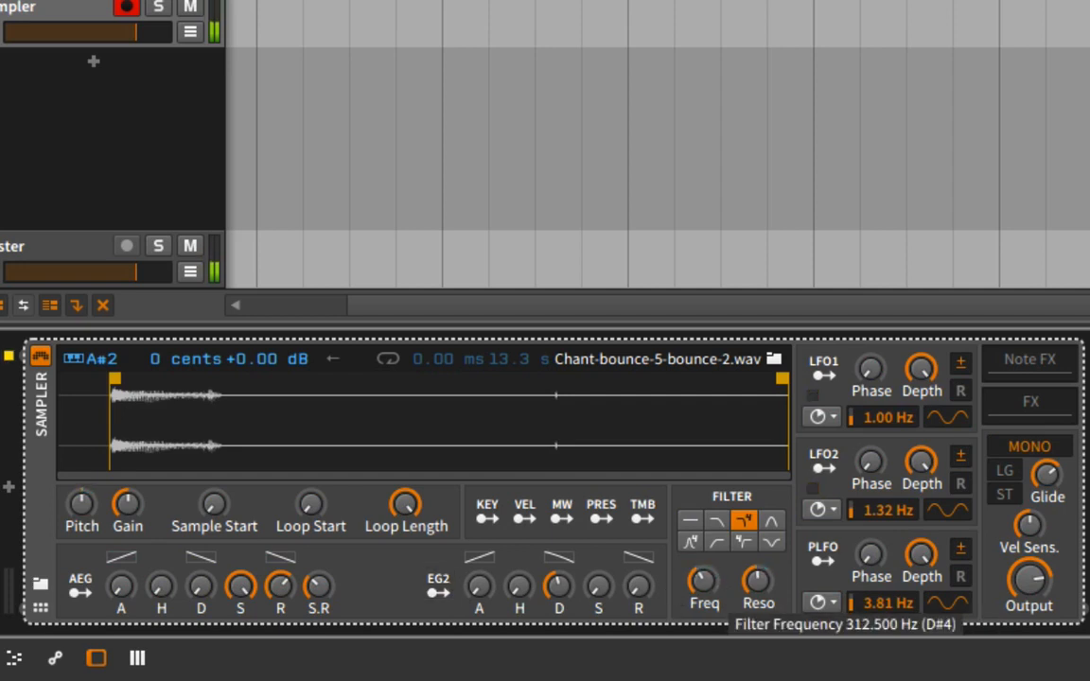
Raise the filter frequency to about 607 Hz and lengthen EG2's release
left_click_drag(706, 582, 706, 558)
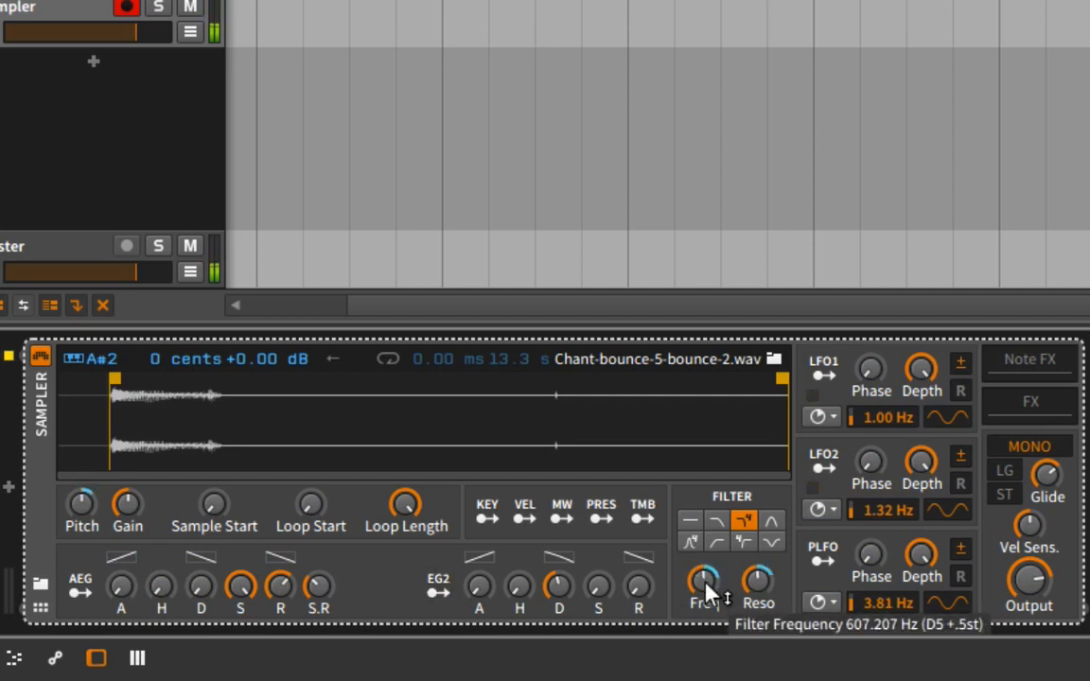
left_click_drag(638, 587, 639, 556)
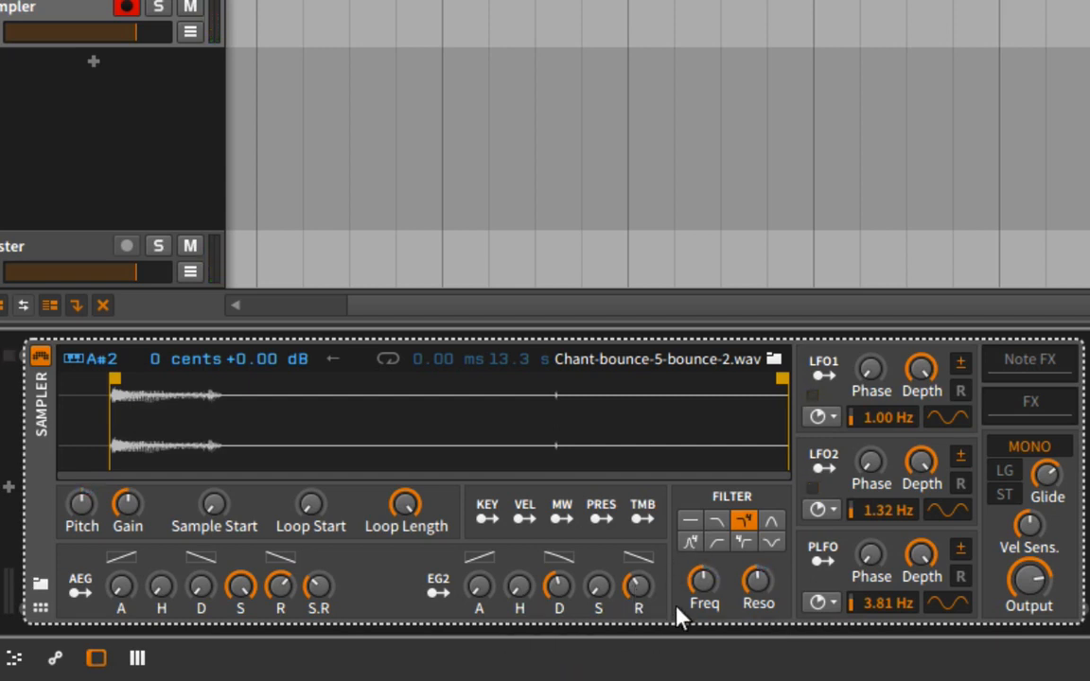
Remove the modulation from the filter frequency and resonance, and lower the filter frequency again
right_click(701, 580)
left_click(750, 658)
right_click(755, 582)
left_click(774, 660)
left_click_drag(708, 584, 708, 606)
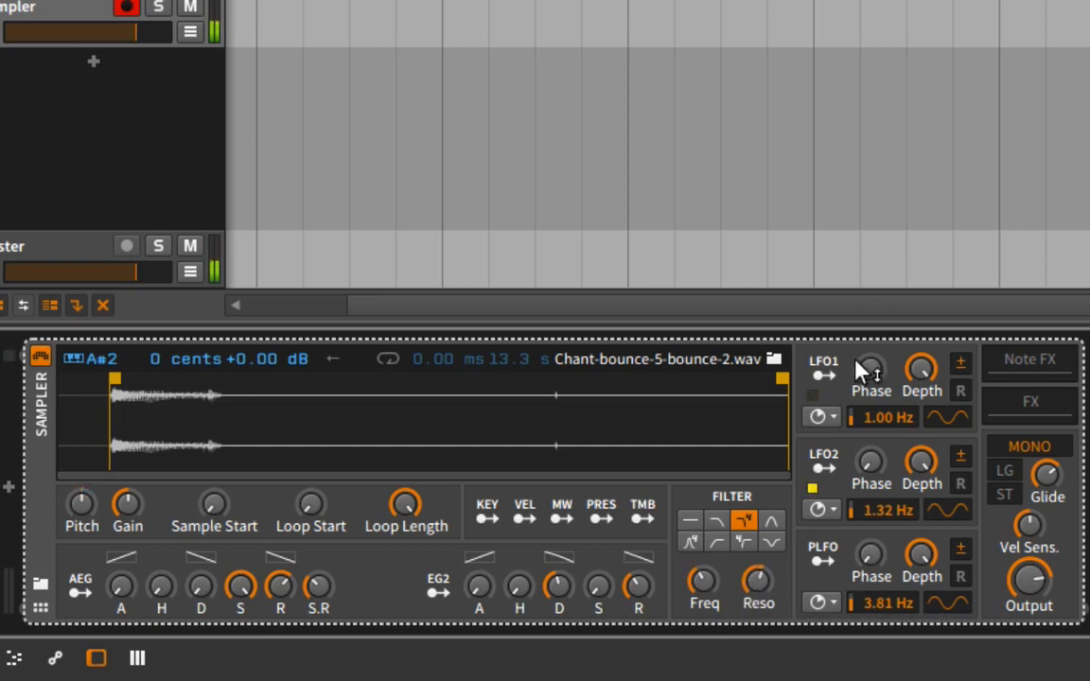
Modulate the filter frequency with LFO1 at a tempo-synced 1/16 rate and adjust the cutoff
left_click(824, 374)
left_click_drag(702, 579, 702, 549)
left_click(824, 375)
left_click_drag(889, 417, 915, 426)
left_click(818, 416)
left_click(863, 466)
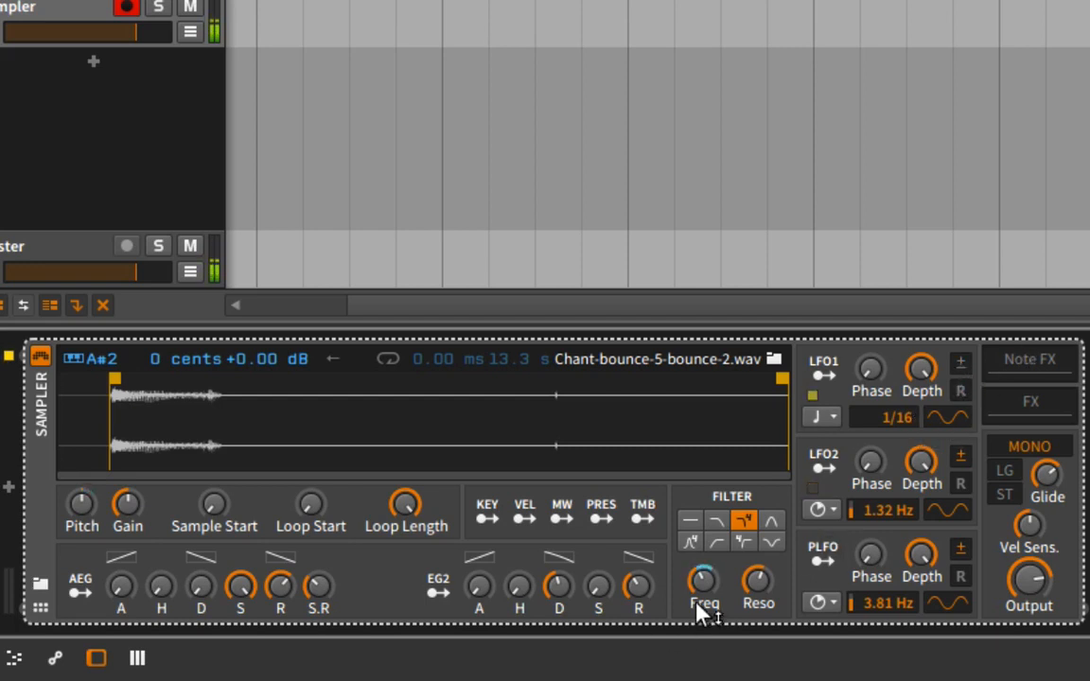
left_click_drag(698, 605, 748, 575)
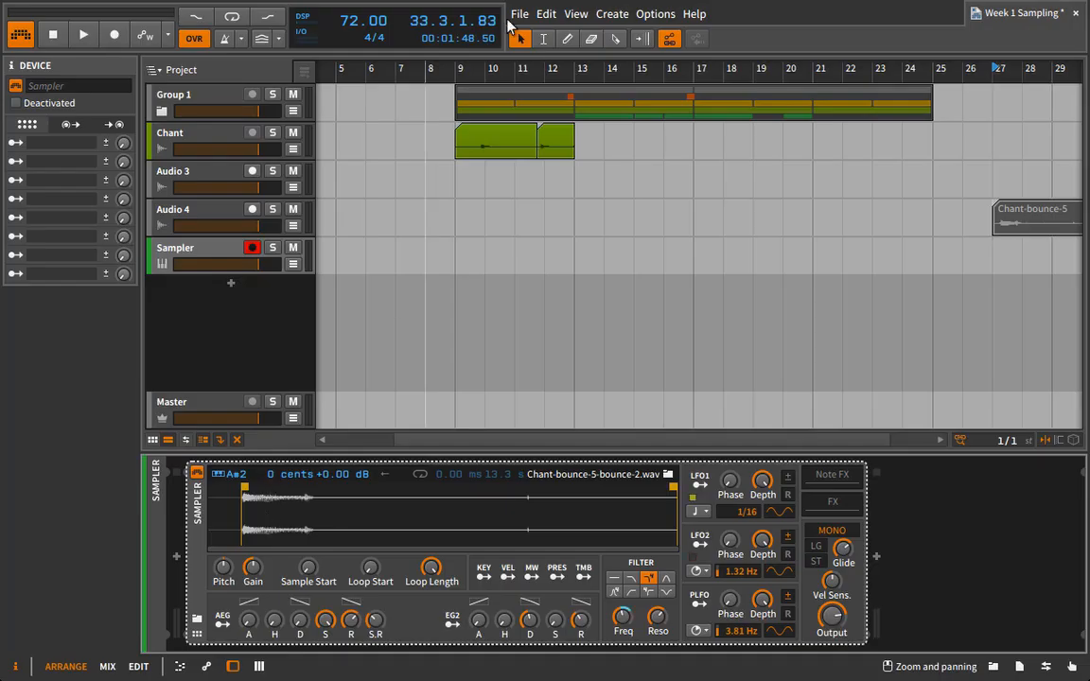
Play the arrangement from bar 9 to audition the Sampler sound against the other tracks
left_click(455, 73)
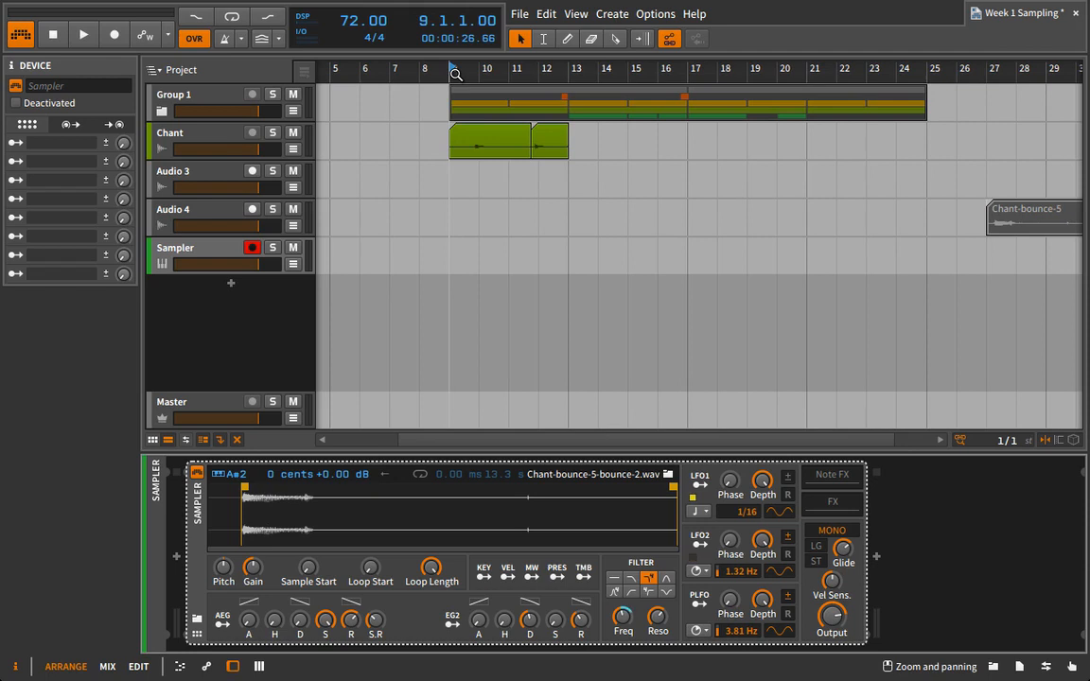
key("space")
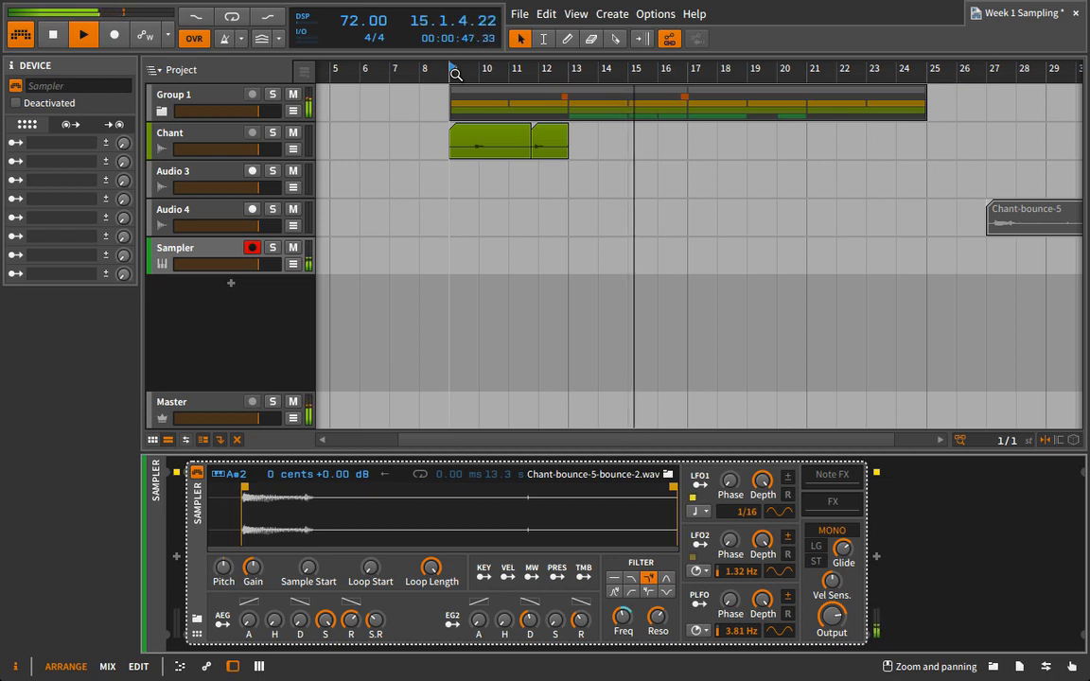
key("space")
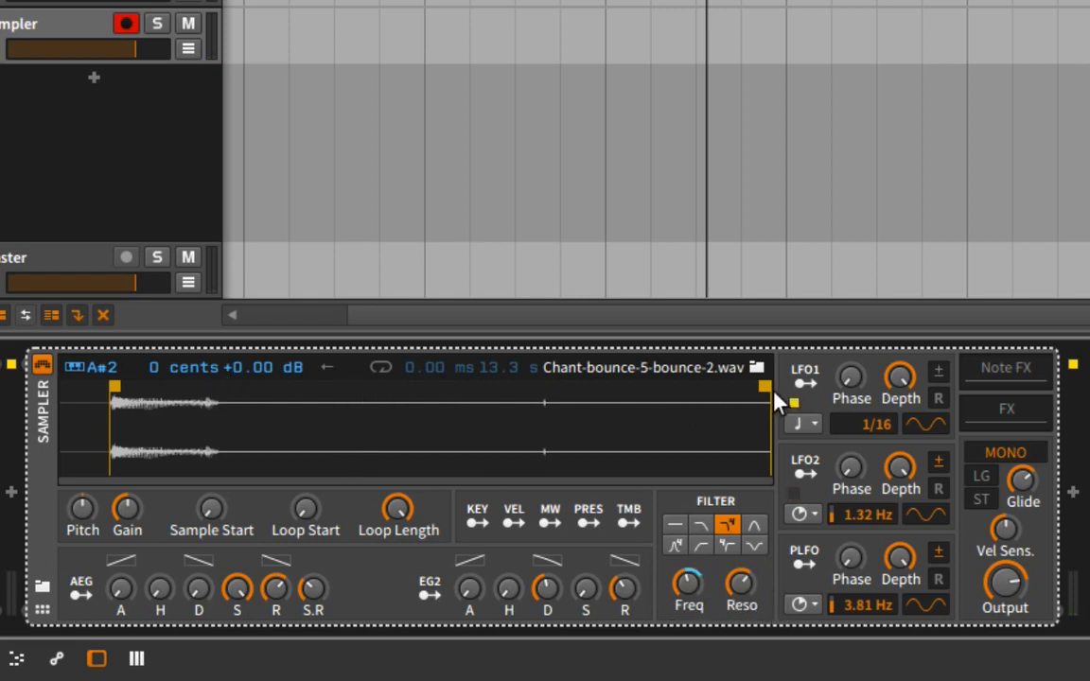
Trim the sample end to just after the vocal sound and loop the sample from 1.63 s to 2.87 s
left_click_drag(767, 386, 283, 388)
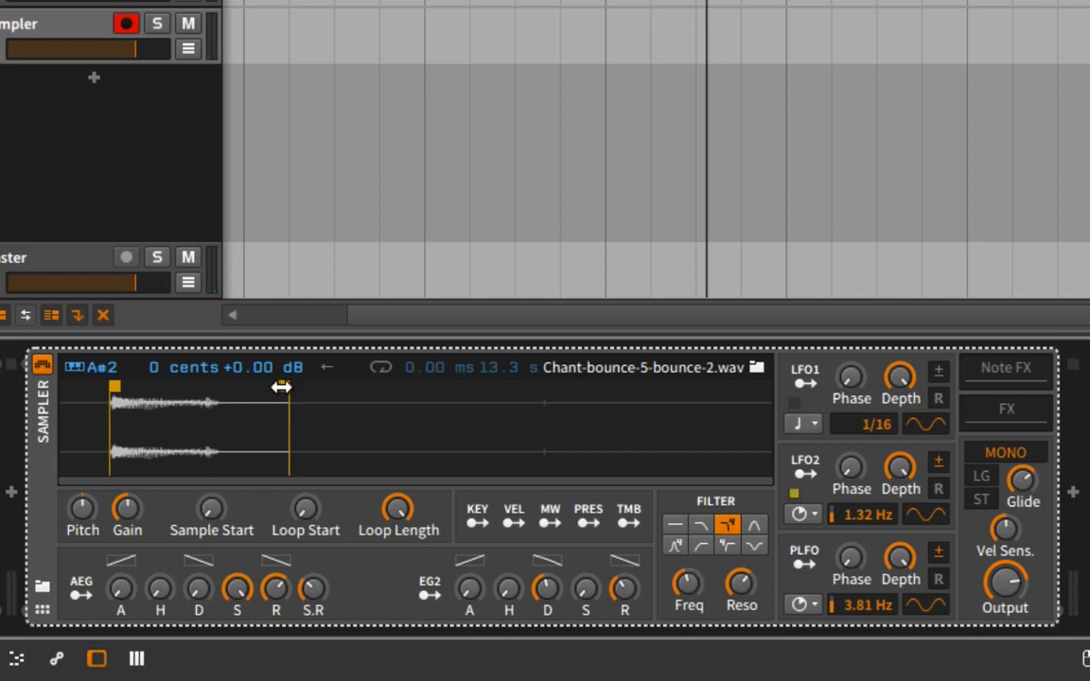
mouse_move(282, 387)
left_mouse_down()
mouse_move(248, 385)
mouse_move(258, 387)
left_mouse_up()
left_click(381, 369)
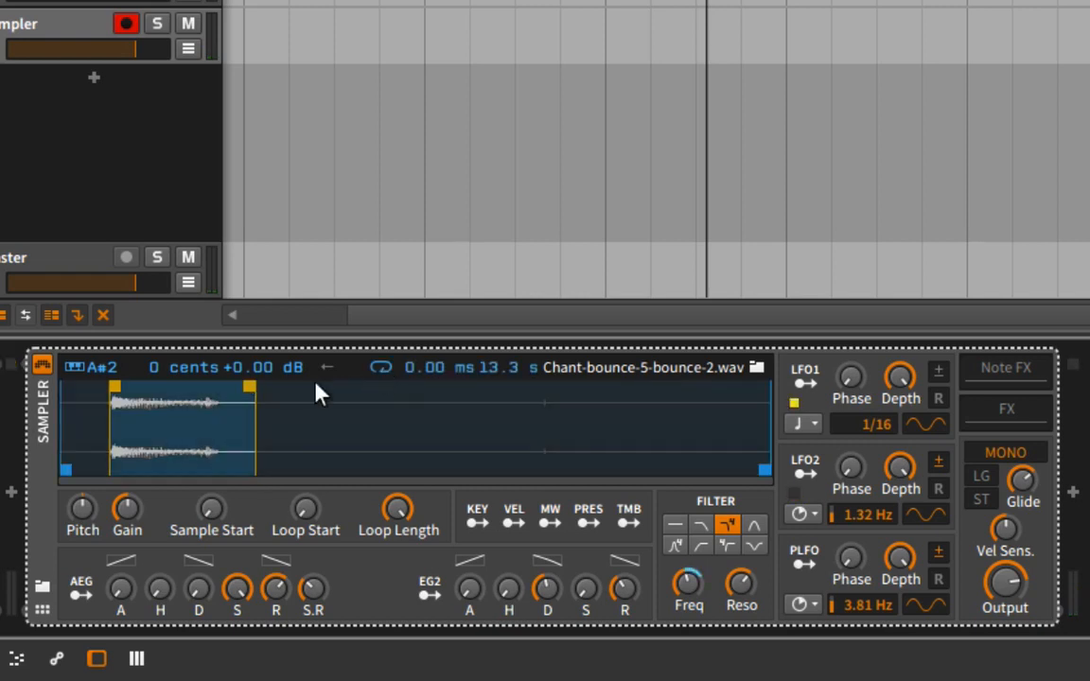
left_click_drag(63, 467, 145, 462)
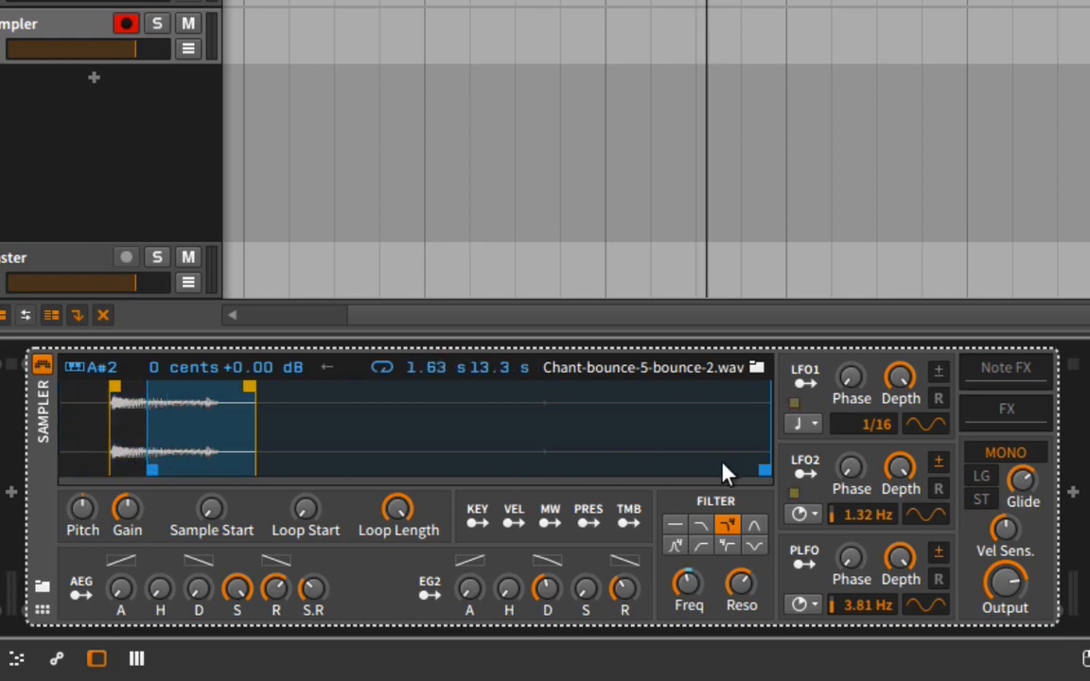
left_click_drag(762, 469, 213, 448)
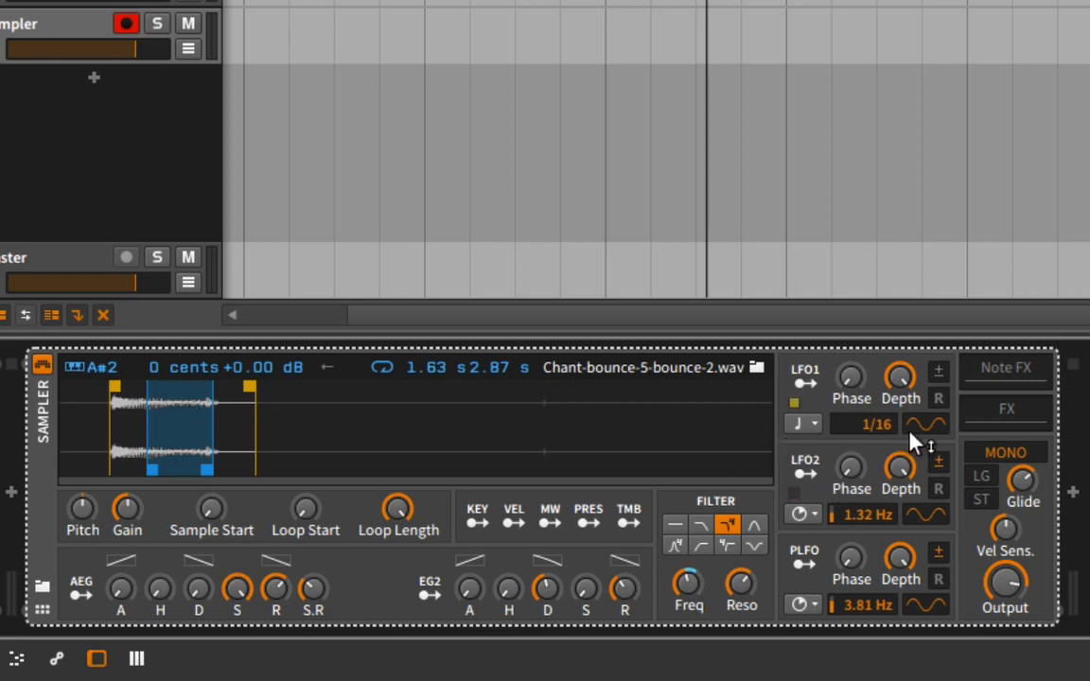
Set LFO1's synced rate to 1/8 and shorten EG2's decay
left_click_drag(888, 423, 888, 408)
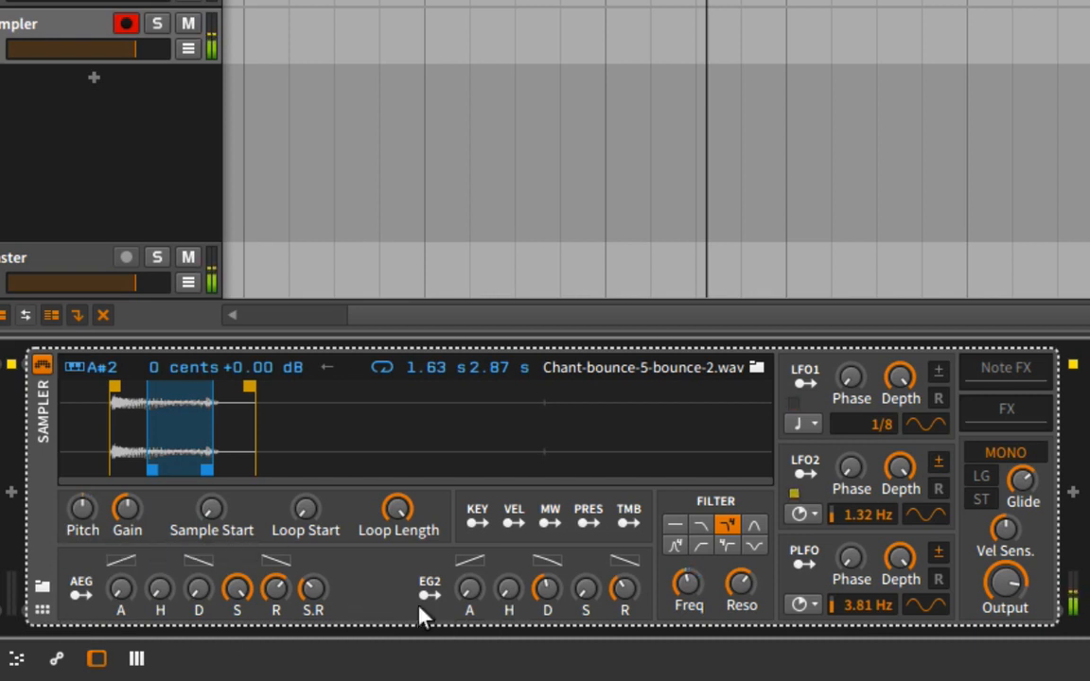
mouse_move(545, 583)
left_mouse_down()
mouse_move(545, 549)
mouse_move(547, 604)
left_mouse_up()
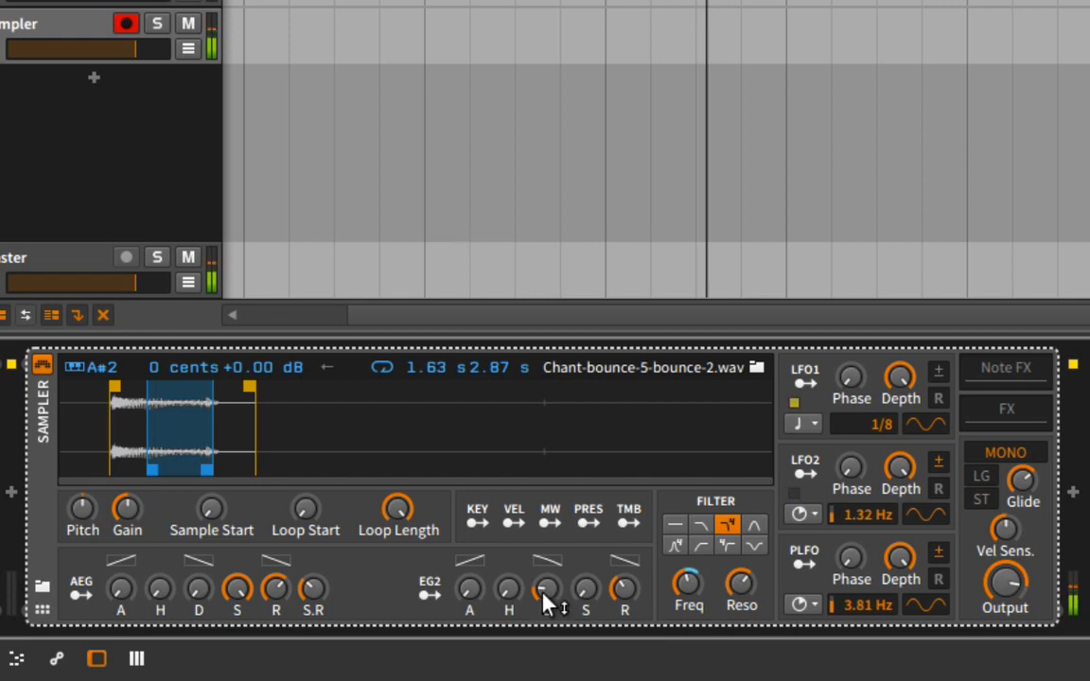